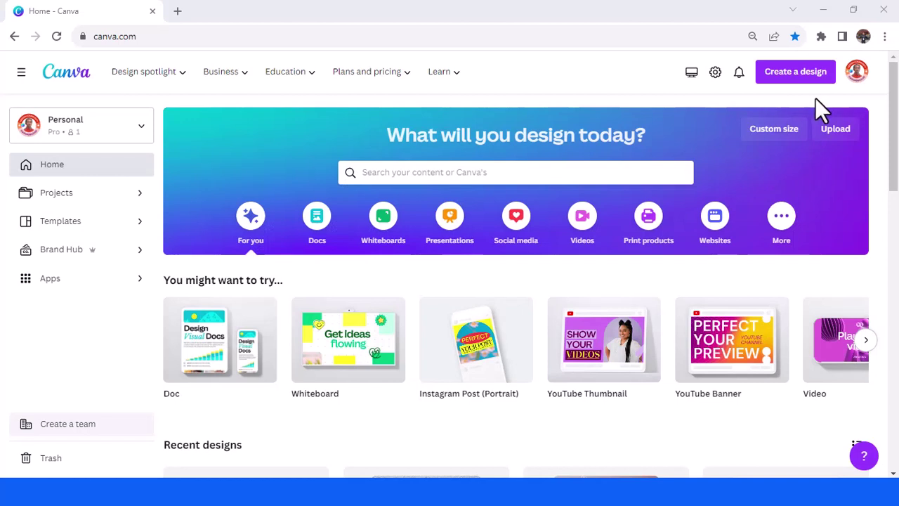
Step: Create a portrait Instagram post design (1080 × 1350 px) and search the elements for chalk photos
left_click(798, 73)
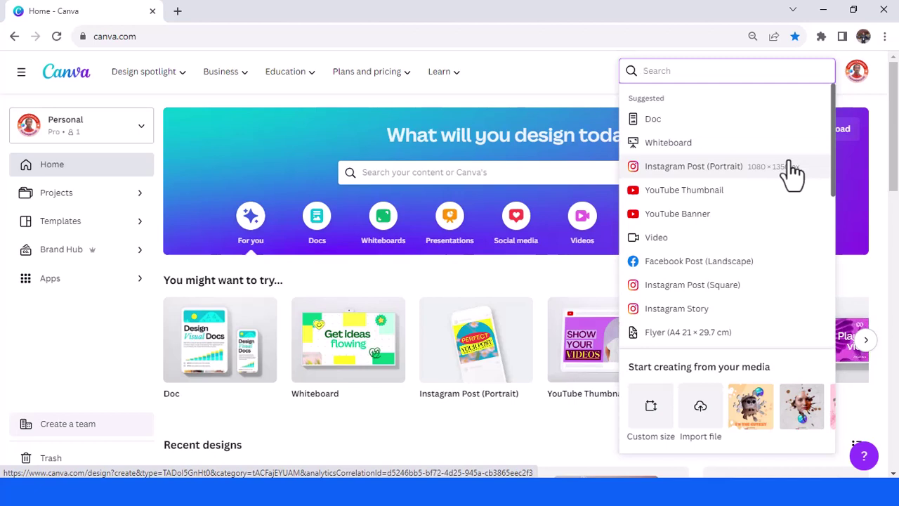
left_click(737, 169)
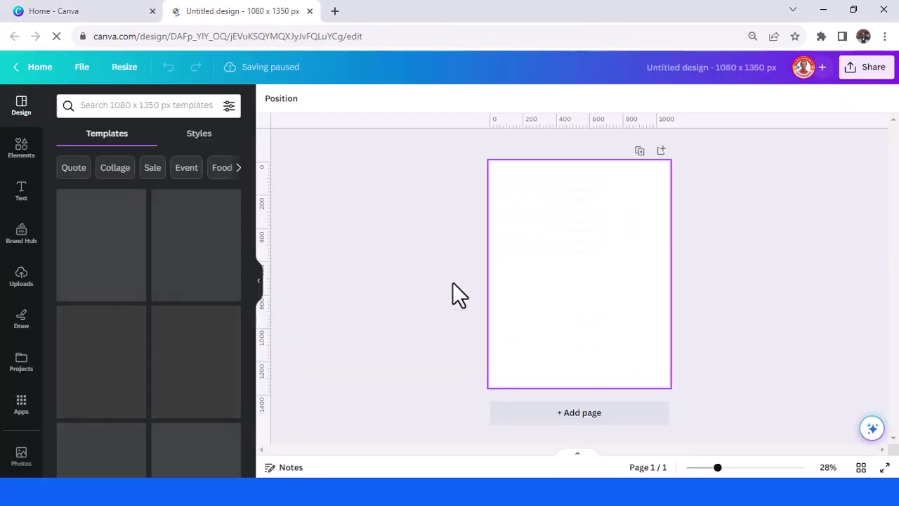
left_click(25, 159)
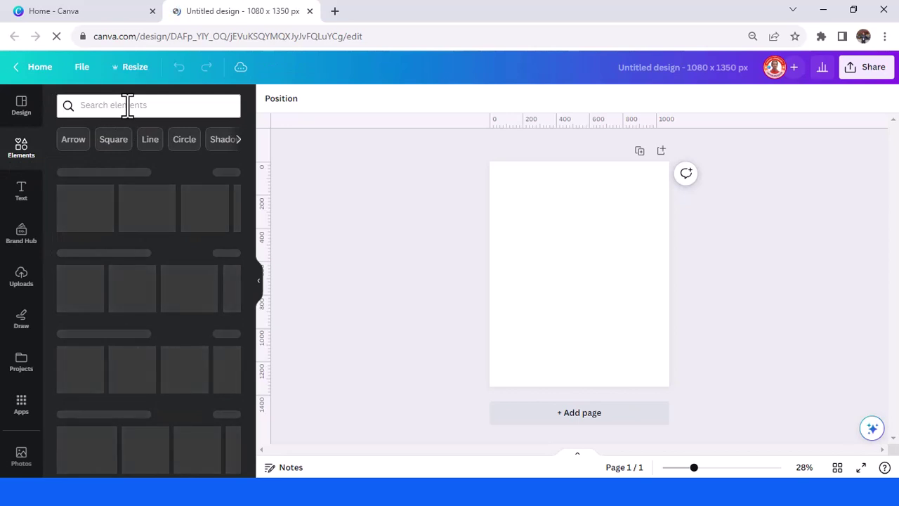
left_click(127, 105)
type("chalk")
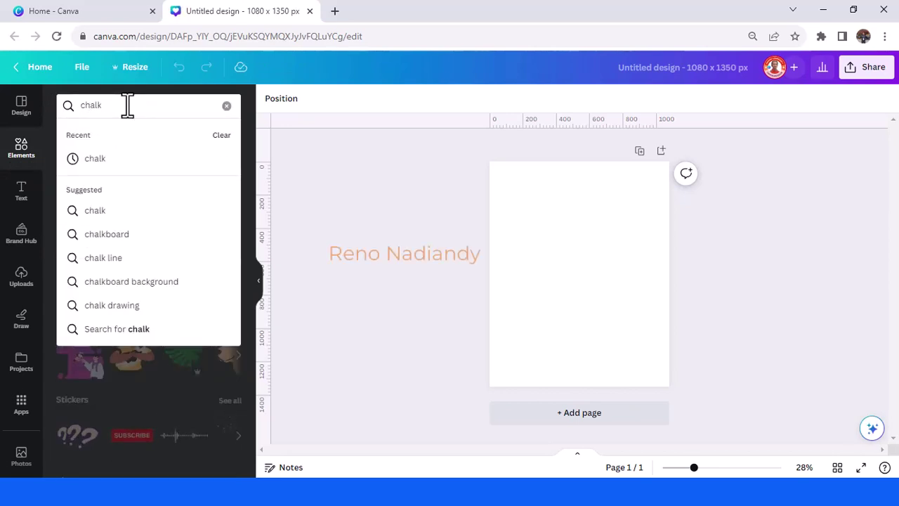
key("Return")
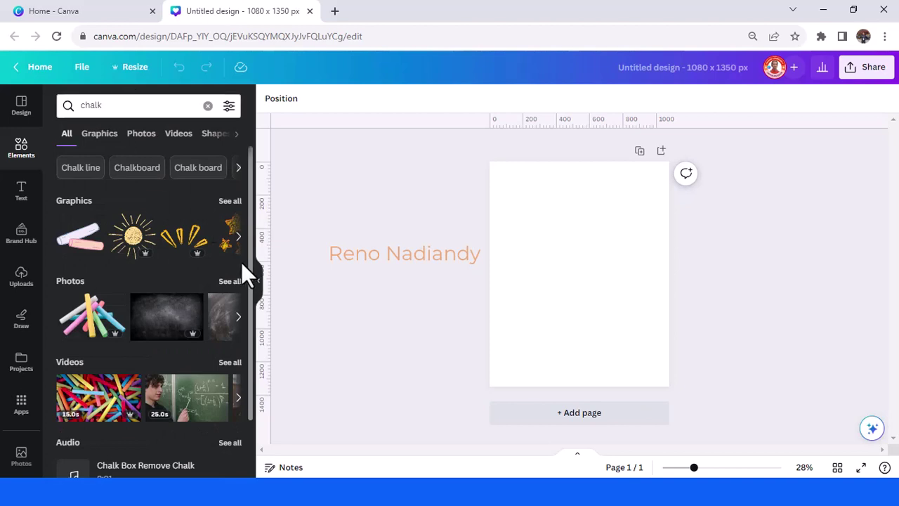
left_click(230, 283)
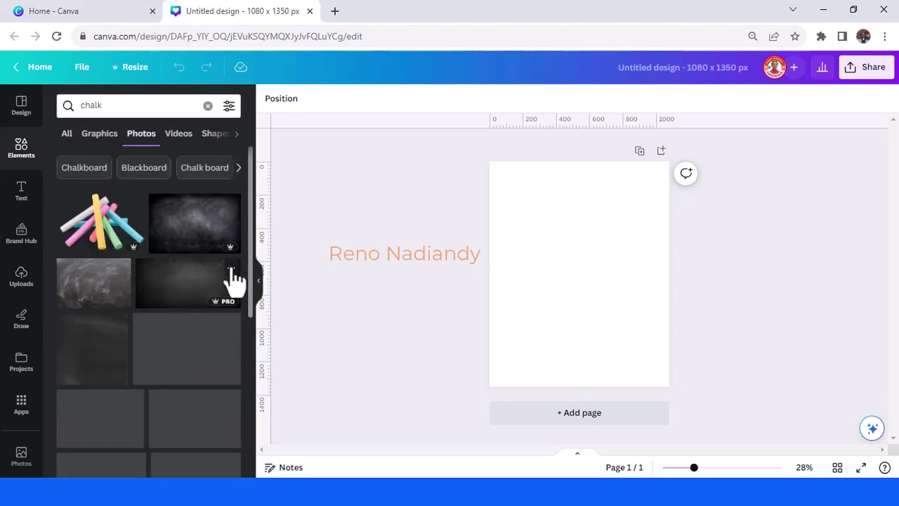
Step: Add the plain green chalkboard photo to the page and set it as the page background
scroll(198, 282, "down", 1)
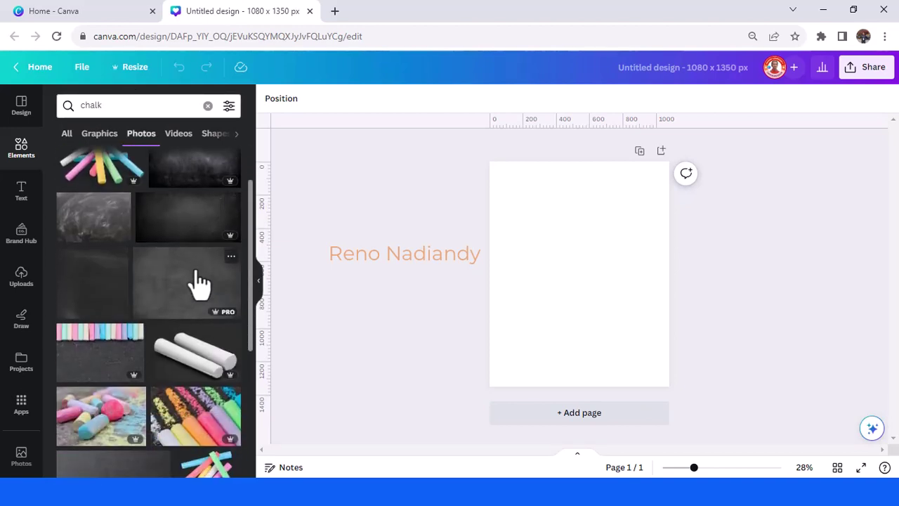
scroll(199, 282, "down", 5)
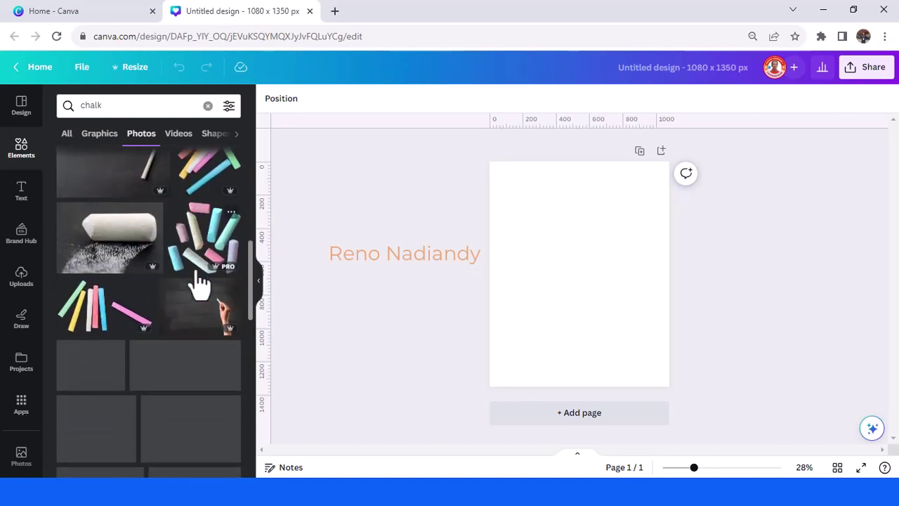
scroll(199, 283, "down", 5)
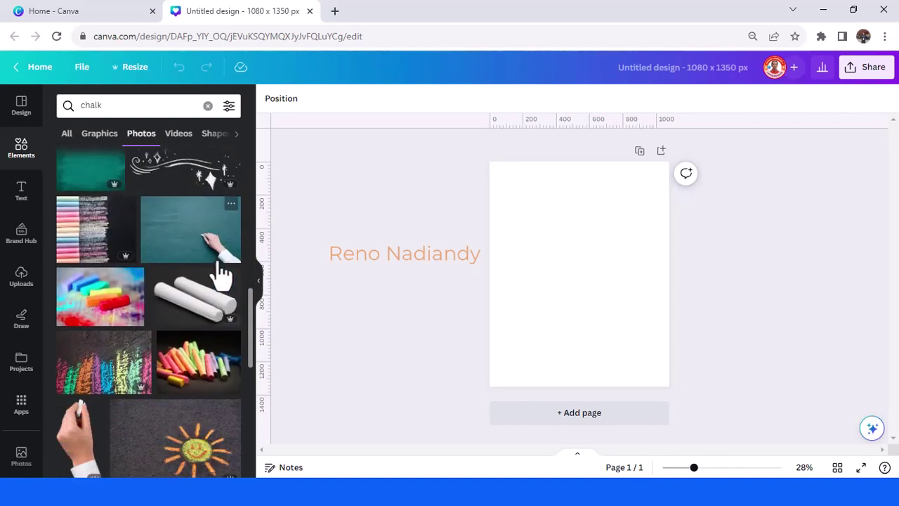
scroll(218, 274, "down", 3)
scroll(215, 276, "up", 3)
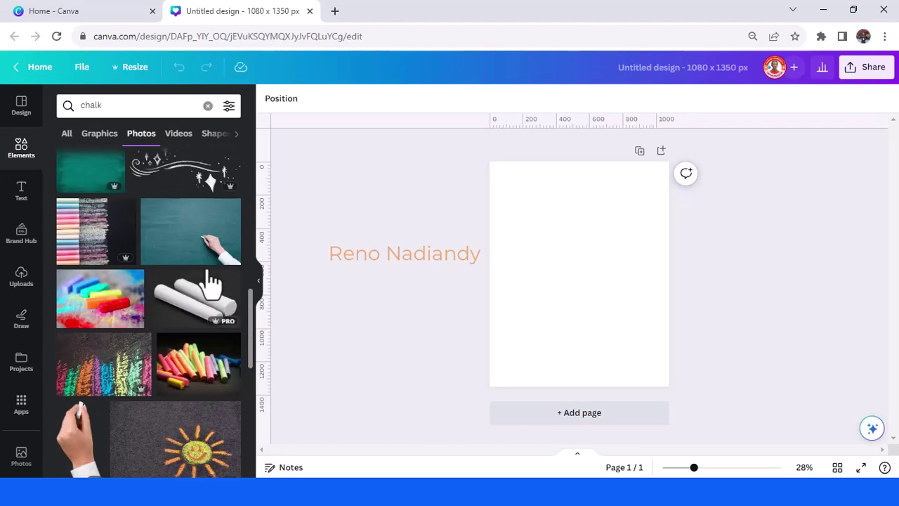
scroll(211, 281, "up", 3)
left_click(80, 309)
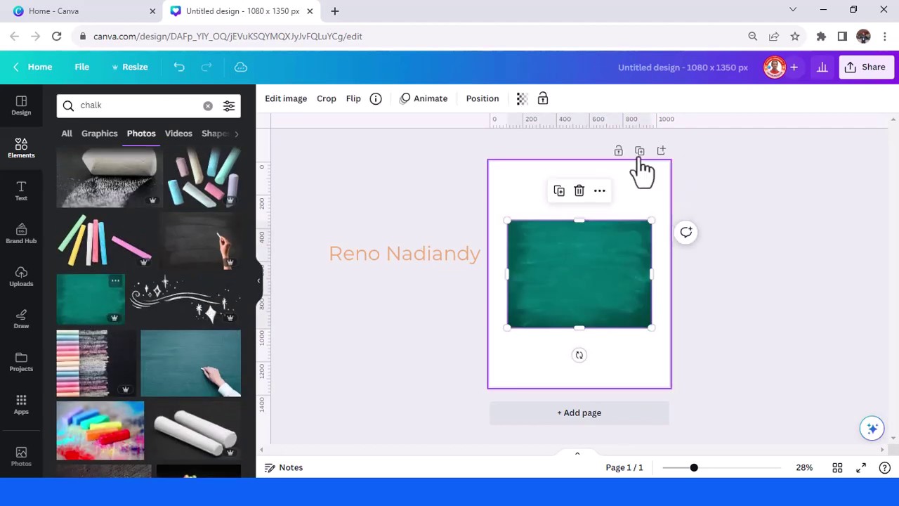
right_click(583, 271)
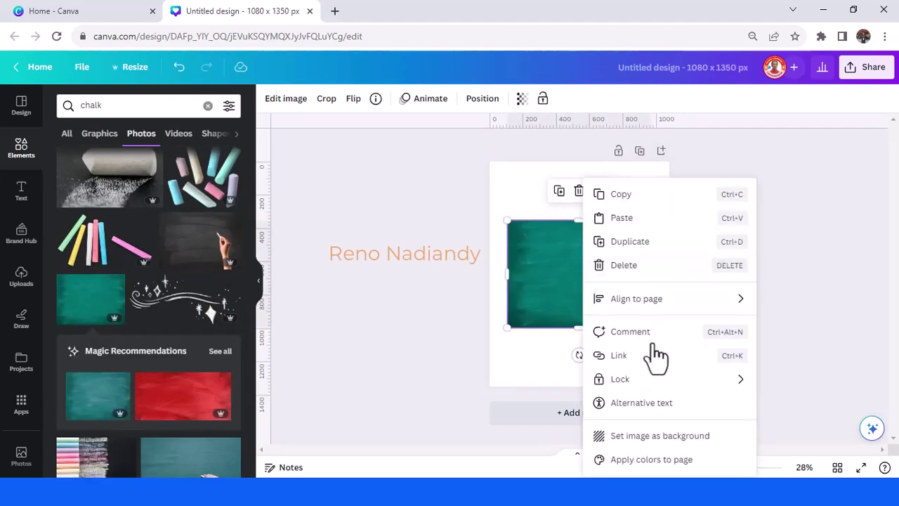
left_click(654, 441)
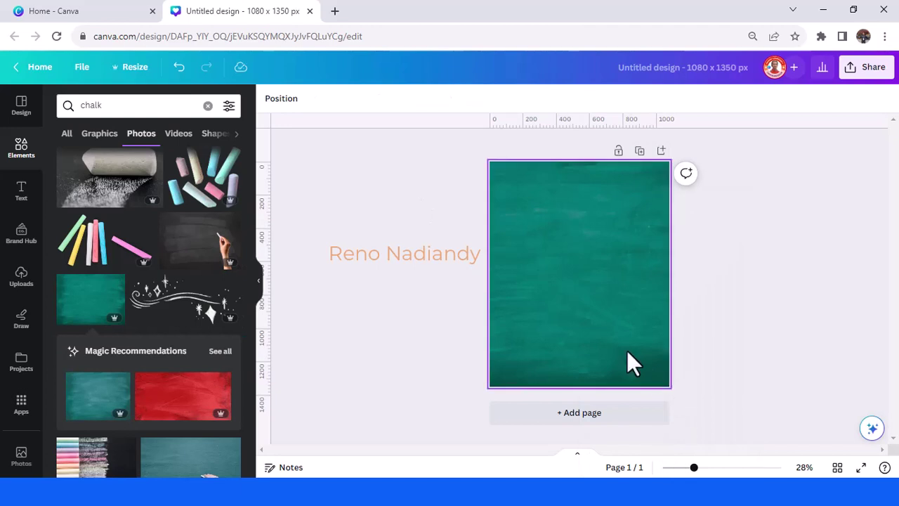
Step: Search the element photos for "girl sitting" and add the woman in the yellow shirt on a blue background
left_click(23, 150)
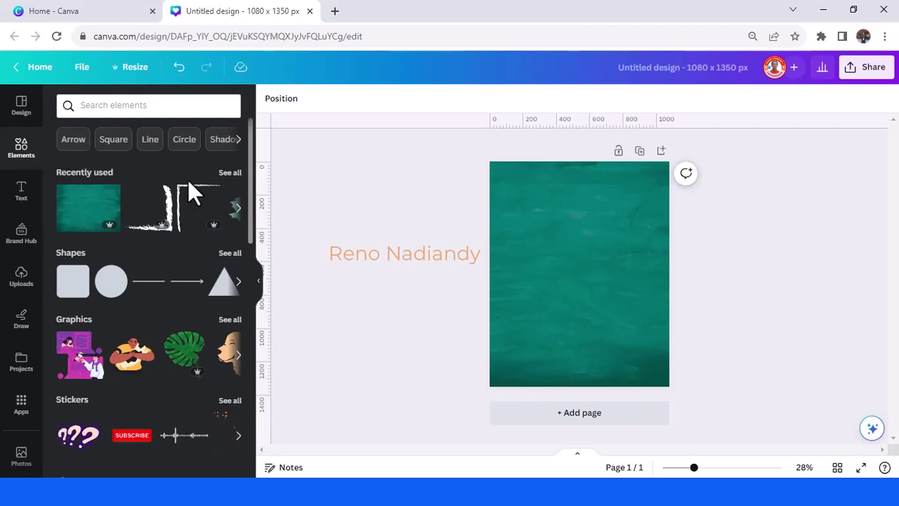
left_click(108, 107)
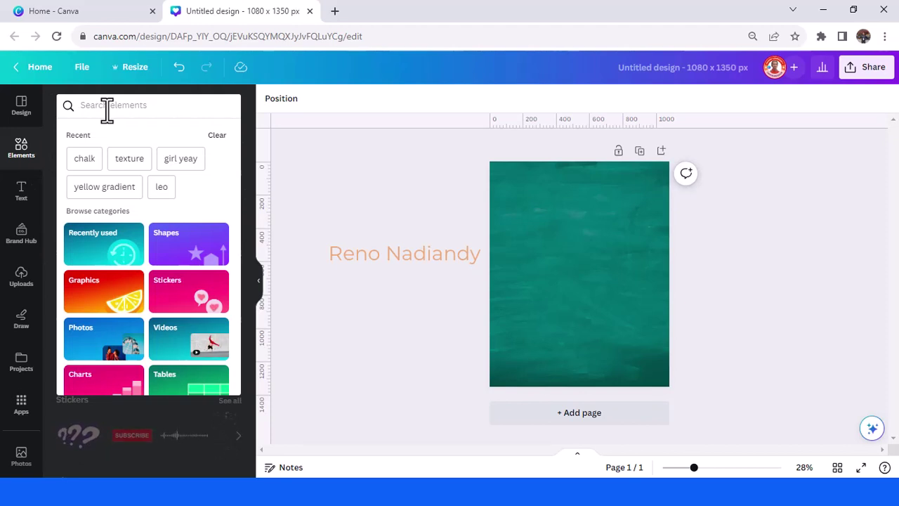
type("girl si")
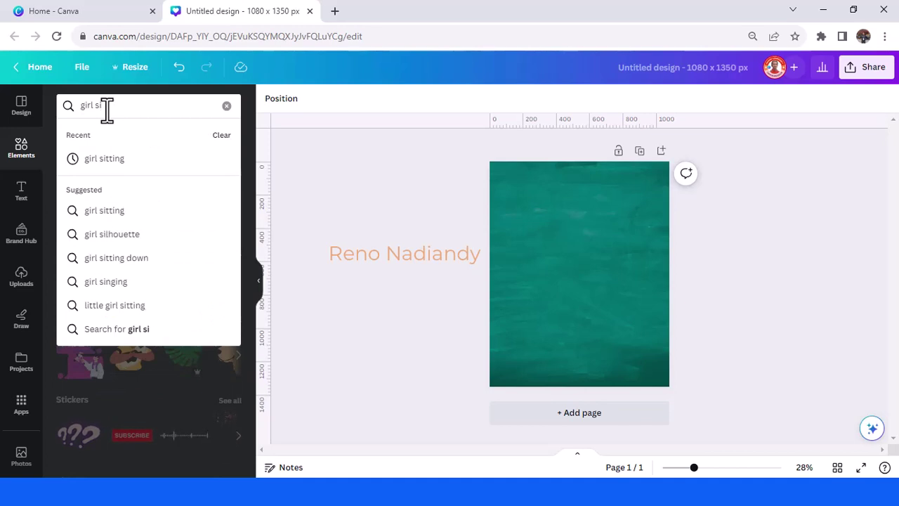
type("tting")
key("Return")
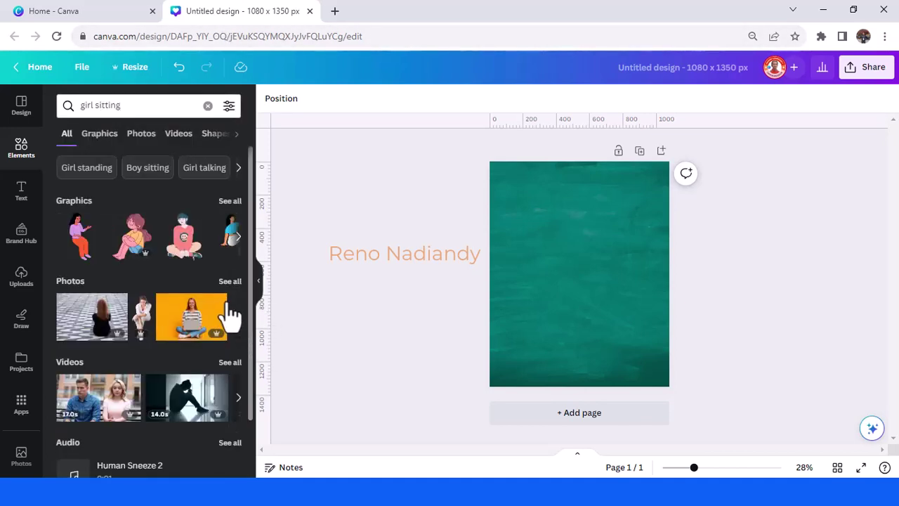
left_click(228, 283)
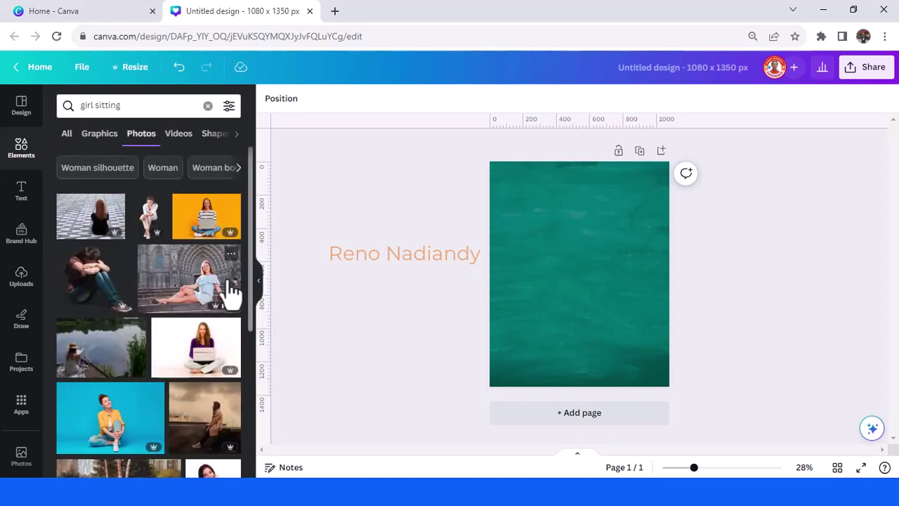
scroll(208, 292, "down", 2)
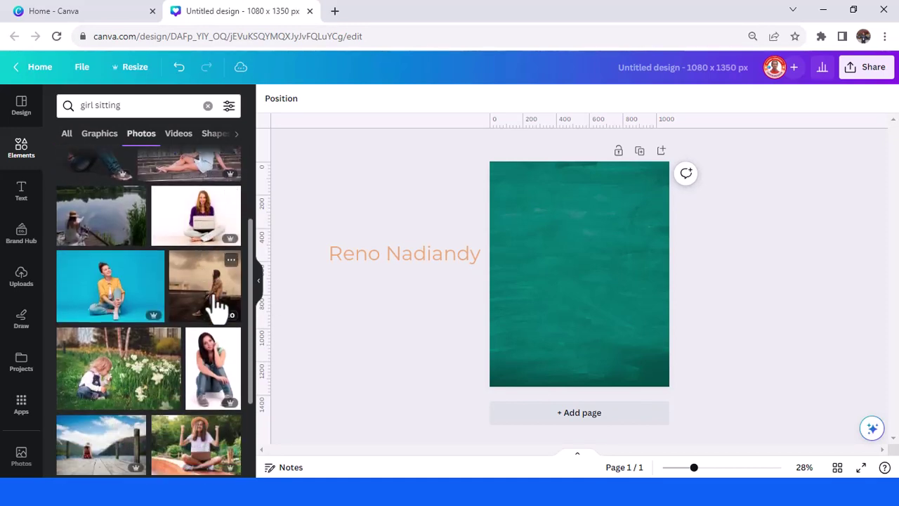
scroll(211, 295, "down", 1)
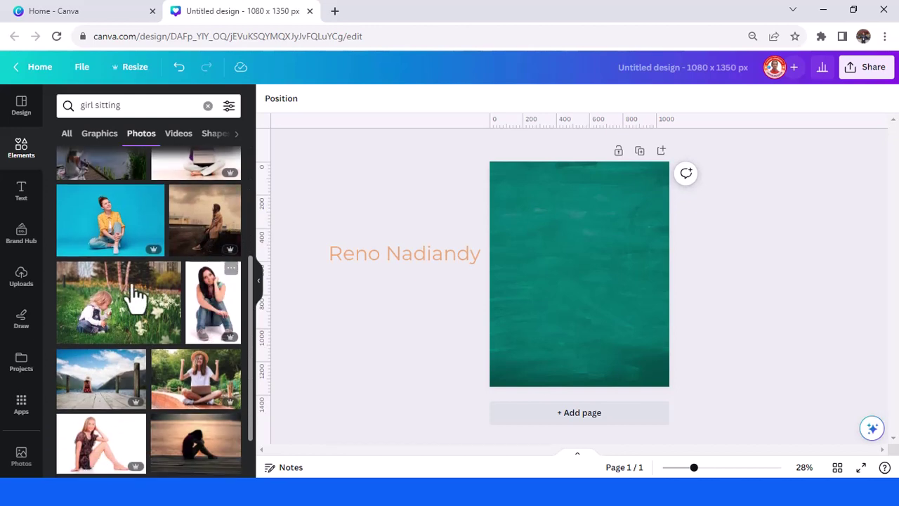
left_click(106, 254)
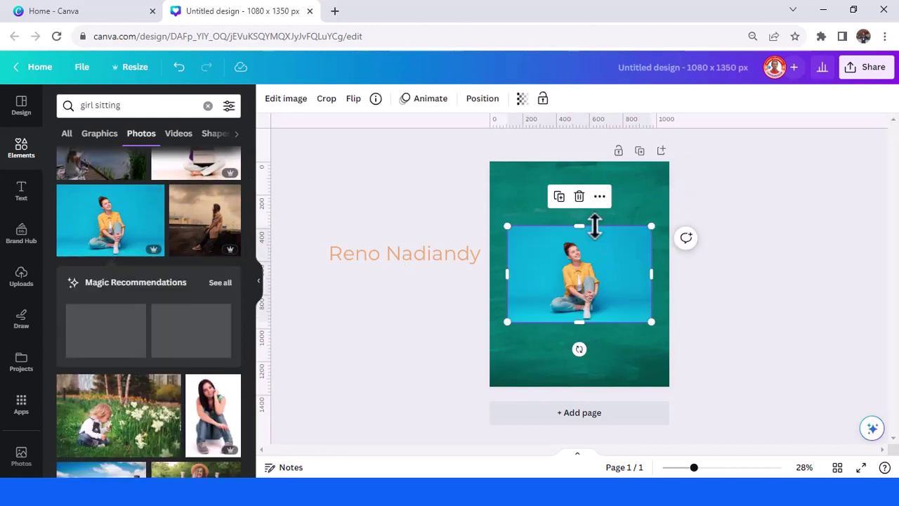
Step: Remove the blue background from the sitting woman's photo and crop its empty sides close to her figure
left_click(285, 102)
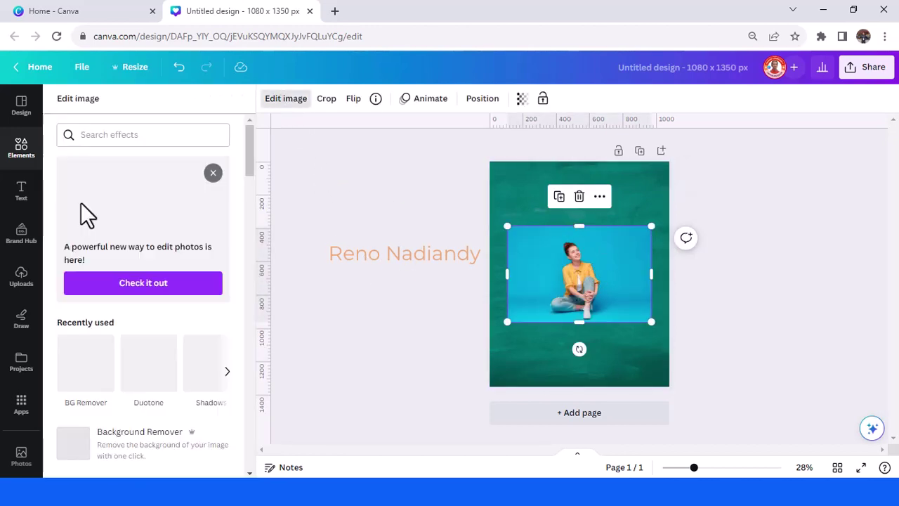
left_click(99, 404)
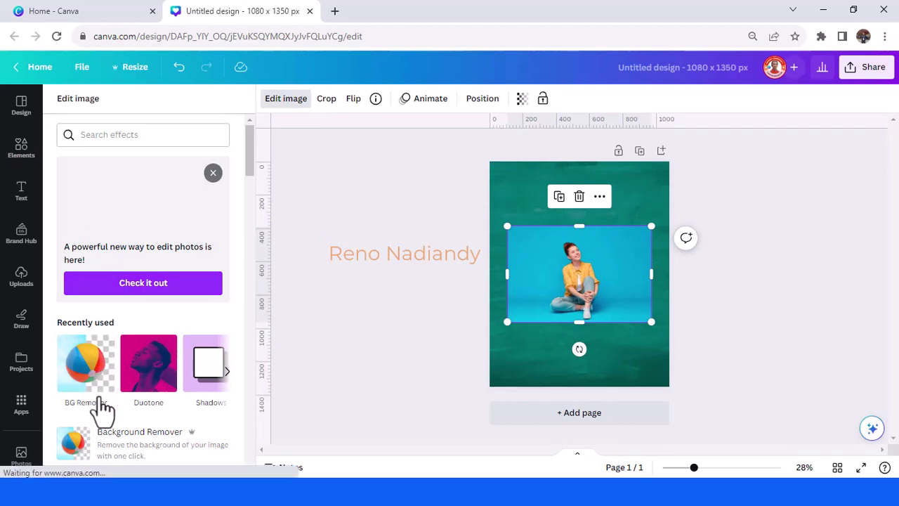
left_click_drag(652, 274, 610, 288)
left_click_drag(511, 278, 524, 282)
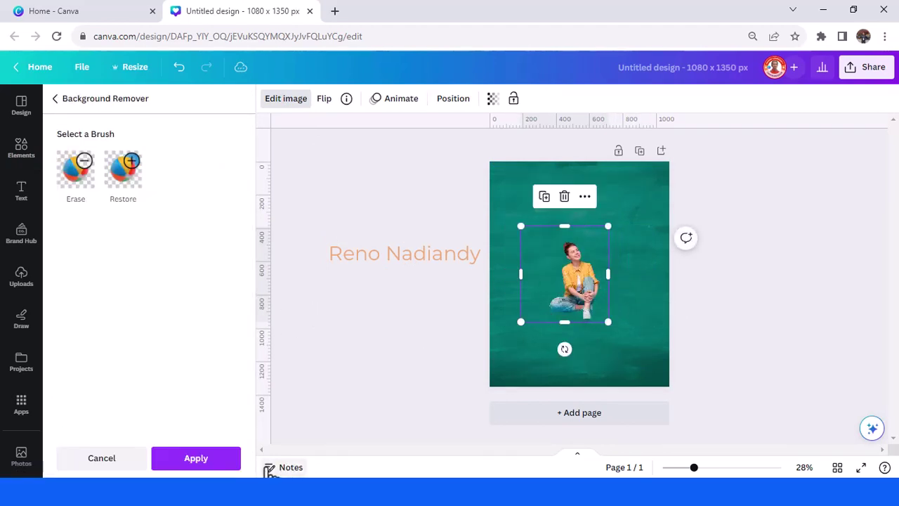
left_click(211, 464)
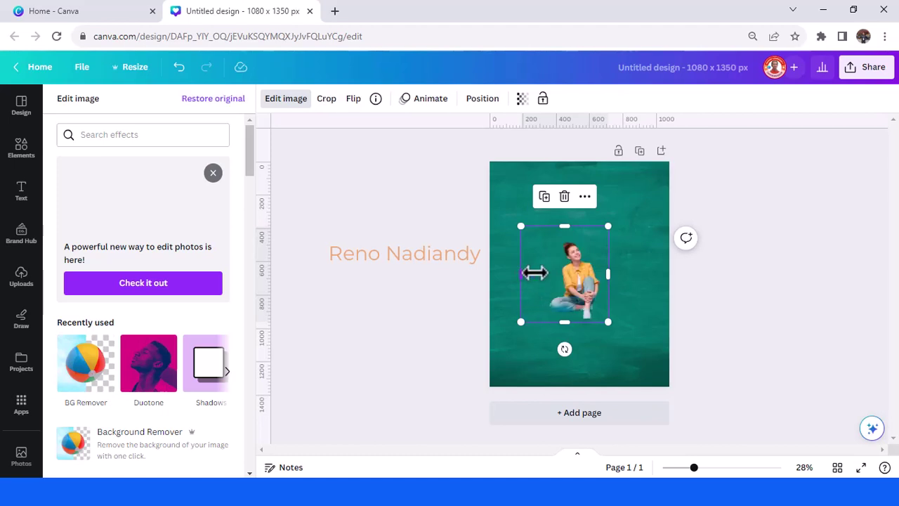
left_click_drag(535, 274, 543, 273)
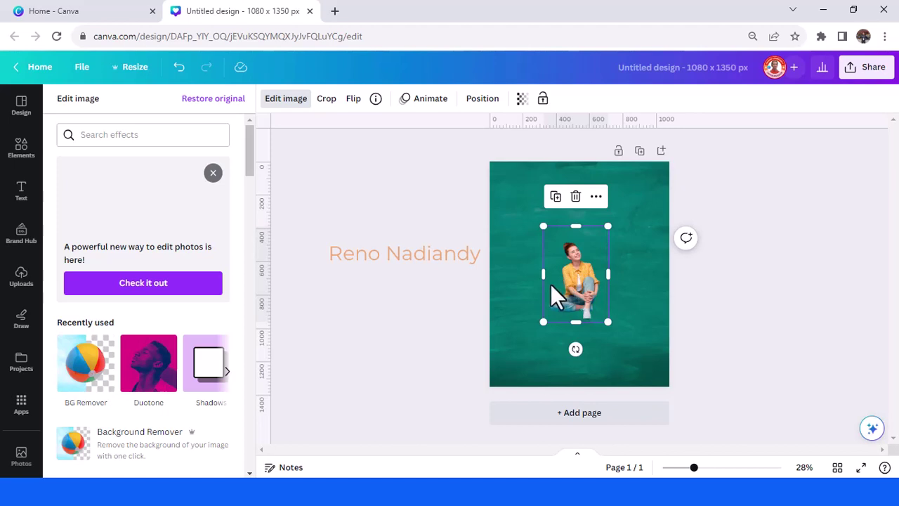
Step: Move the woman's cutout slightly lower on the page and enlarge it a little
left_click_drag(590, 276, 590, 285)
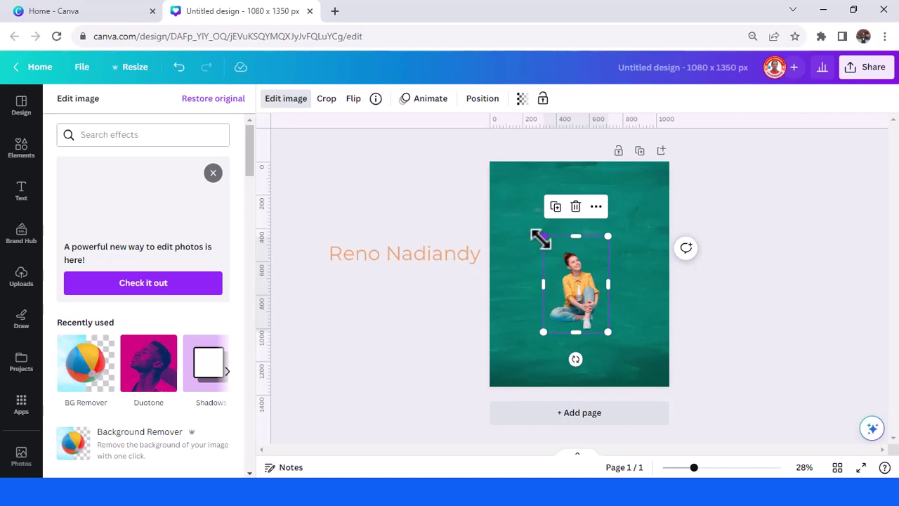
left_click_drag(546, 245, 542, 235)
left_click_drag(571, 276, 575, 279)
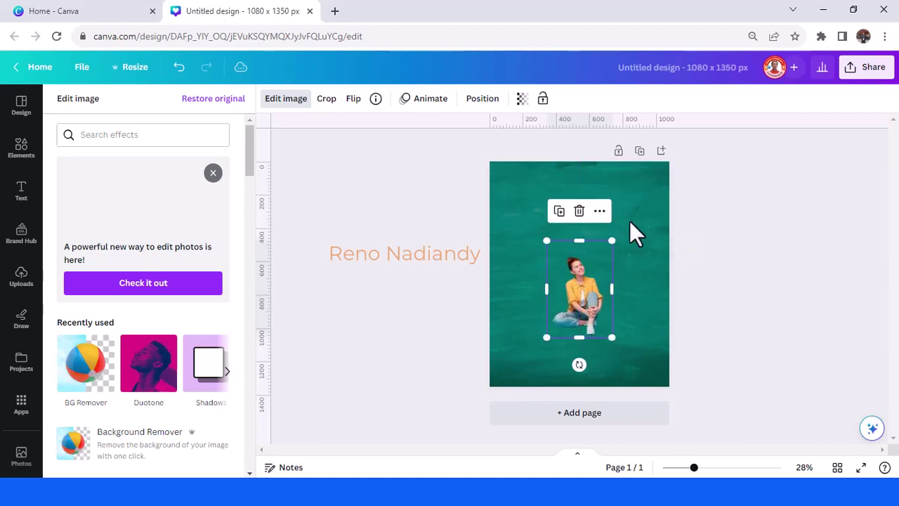
left_click_drag(612, 244, 615, 236)
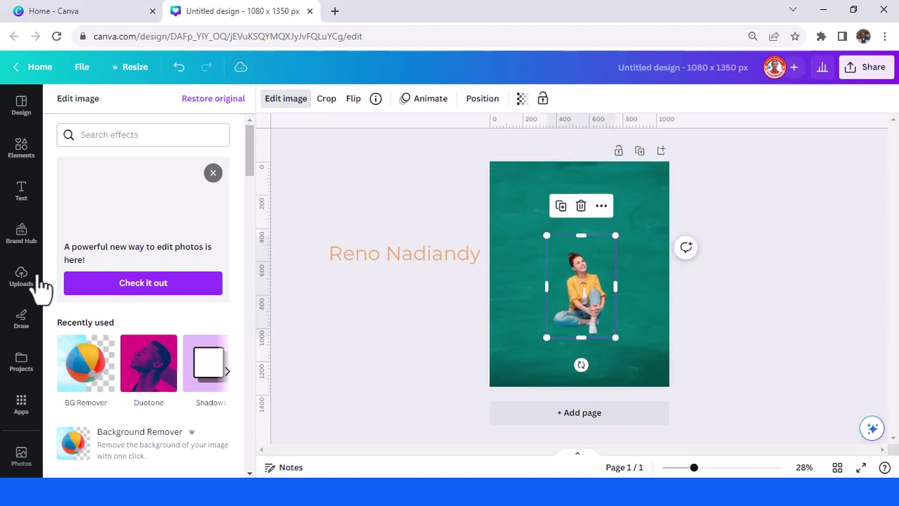
Step: Add a heading to the page with the text "Welcome"
left_click(22, 197)
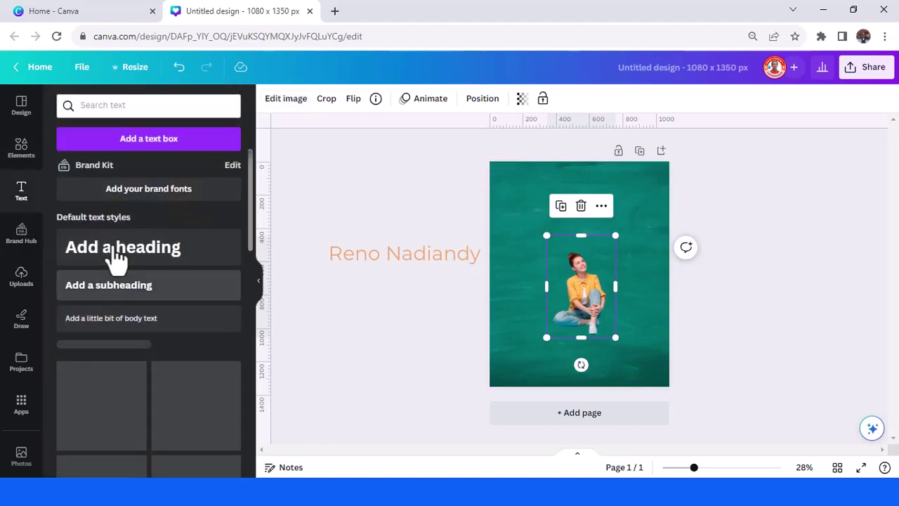
left_click(117, 258)
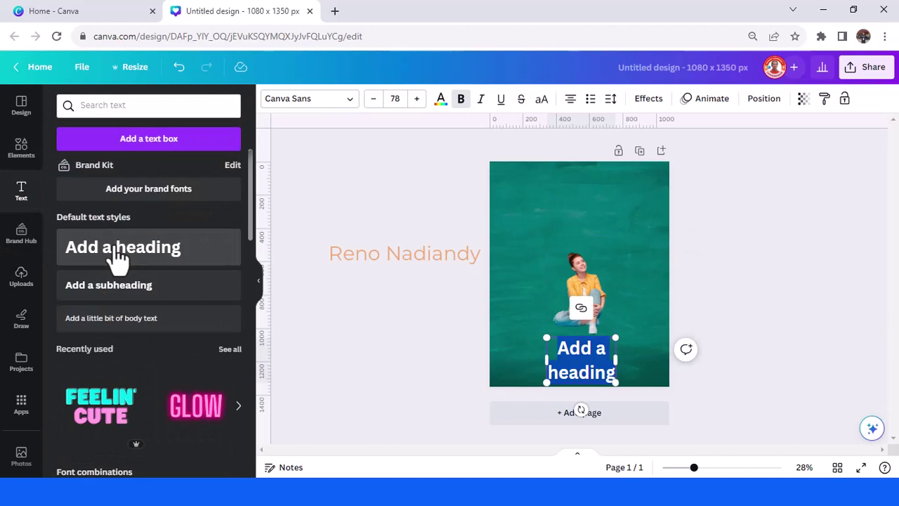
type("Wel")
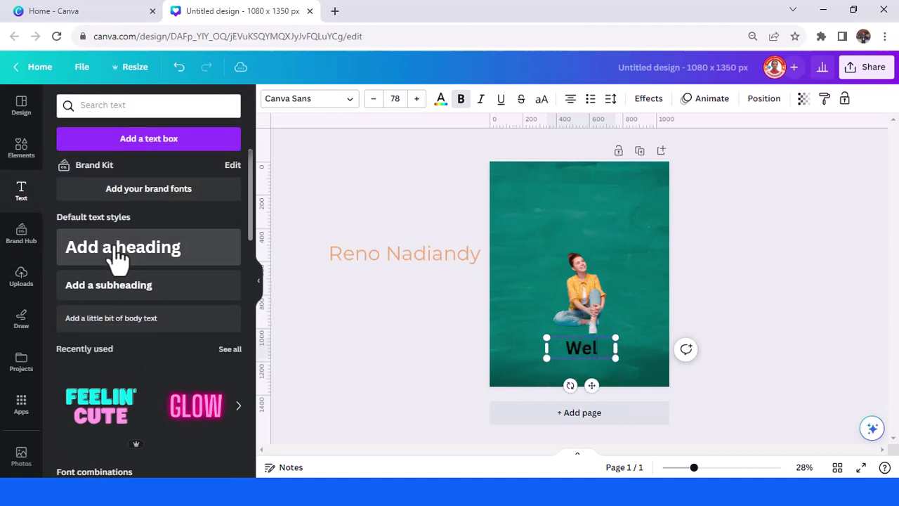
type("come")
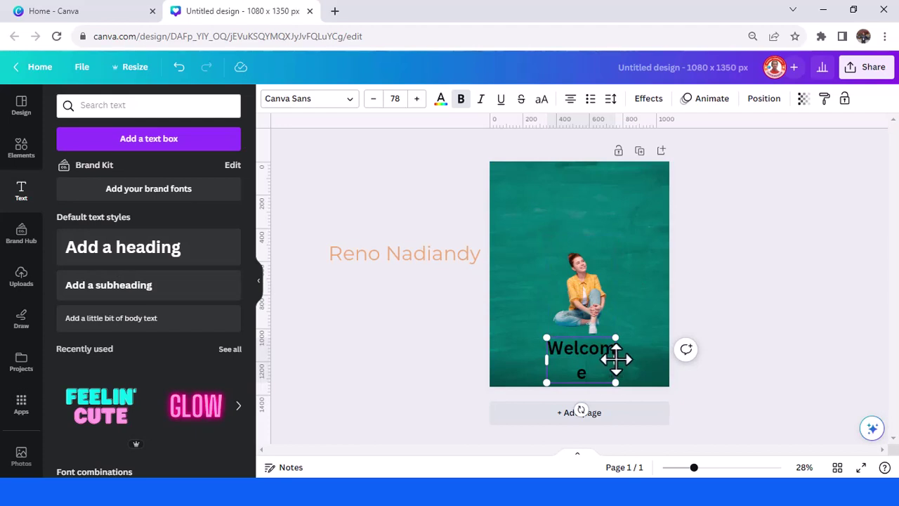
Step: Widen the "Welcome" text box so the word fits on one line and move it up over the woman's head
left_click_drag(619, 358, 647, 350)
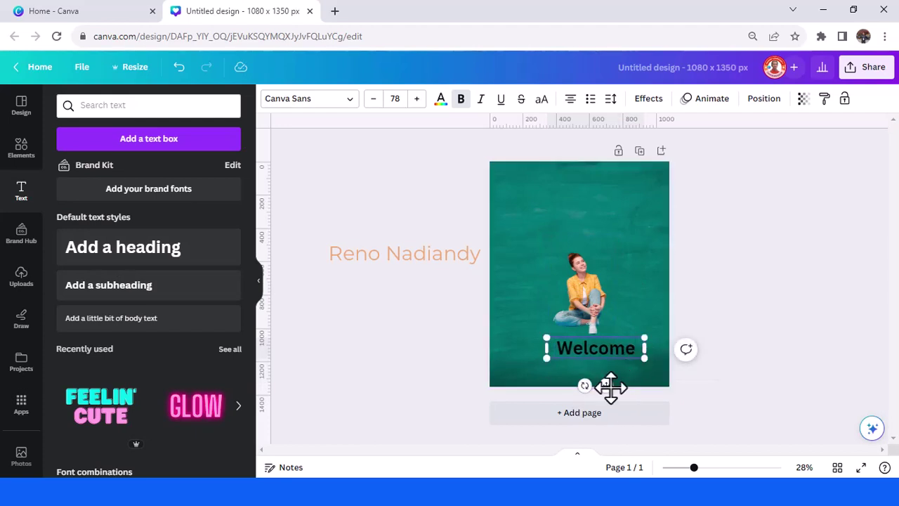
left_click_drag(610, 386, 595, 296)
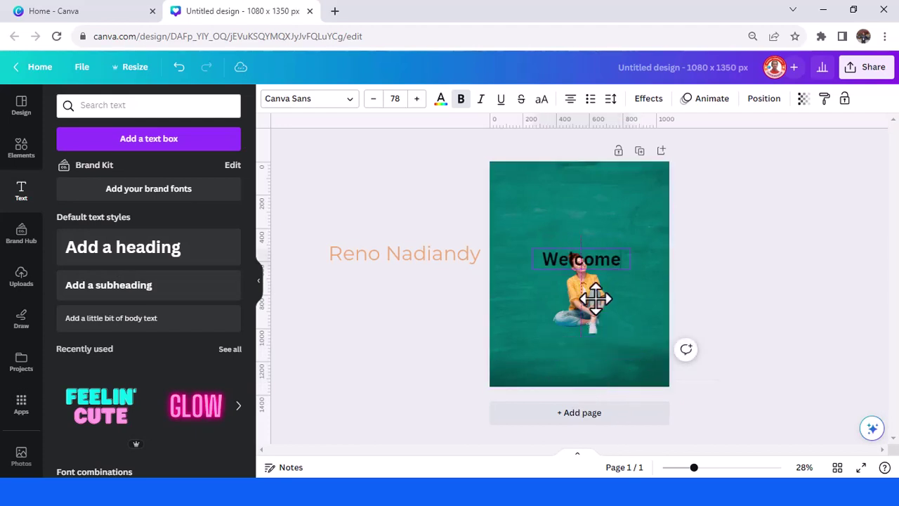
Step: Search the fonts for "grunge" and browse the matching typefaces for the heading
left_click(286, 107)
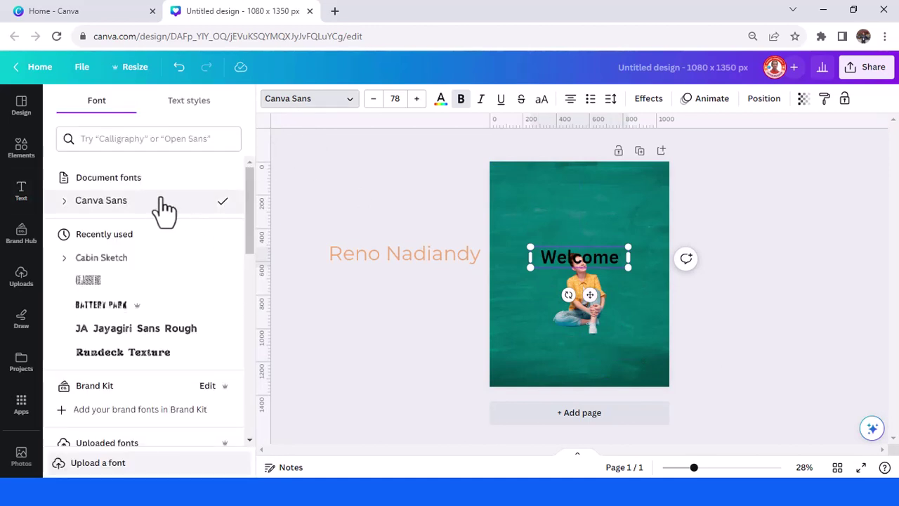
left_click(120, 140)
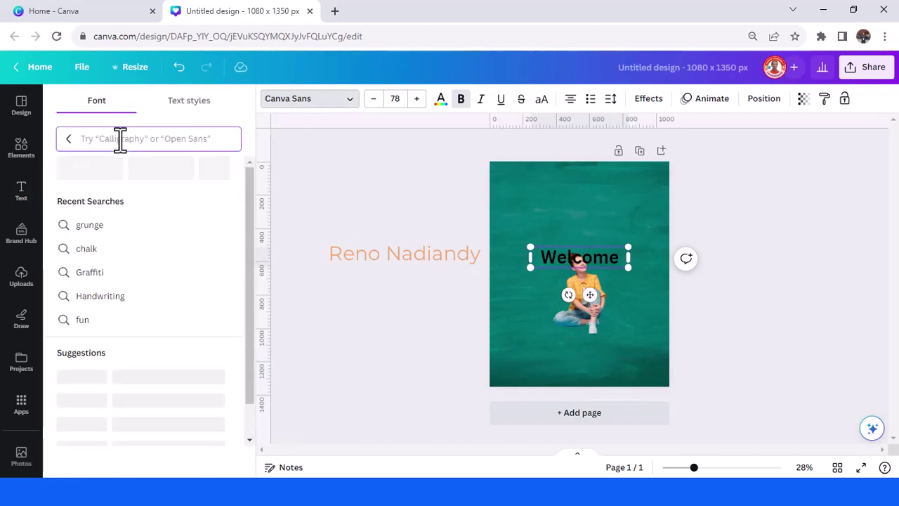
type("grunge")
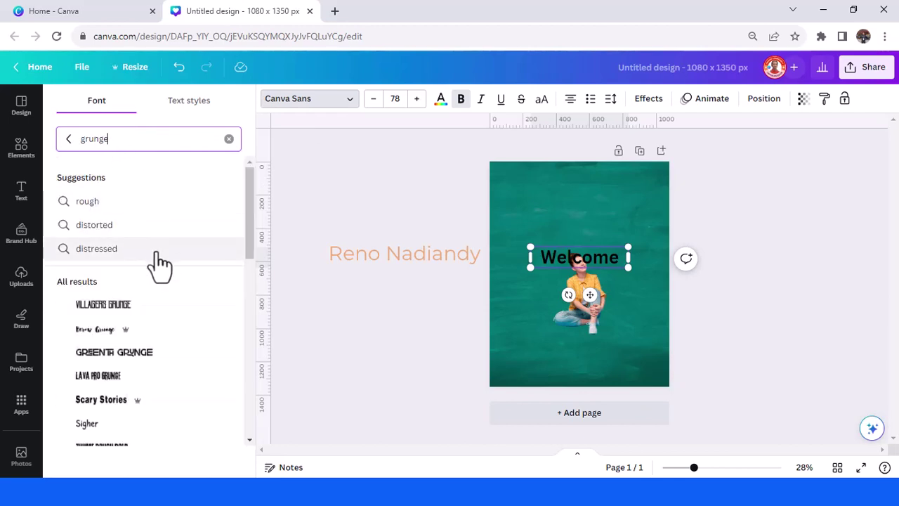
scroll(157, 264, "down", 1)
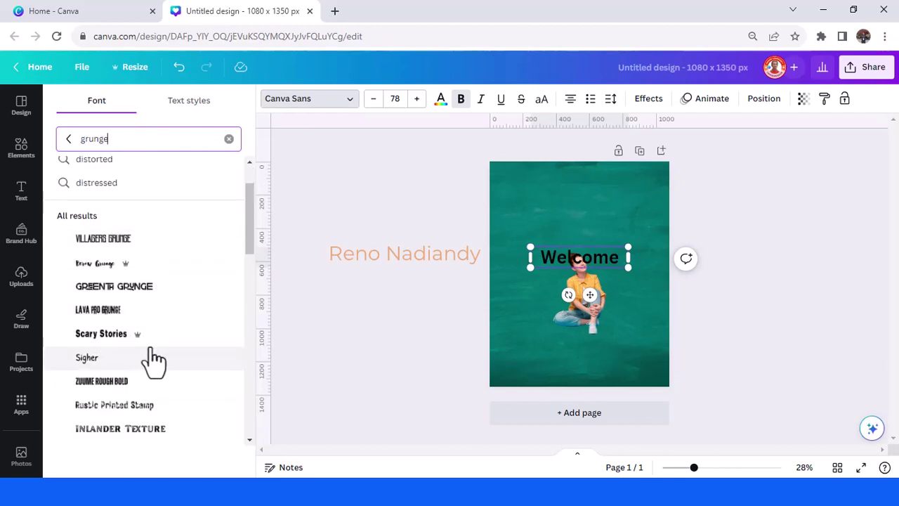
scroll(127, 345, "down", 2)
scroll(140, 249, "up", 2)
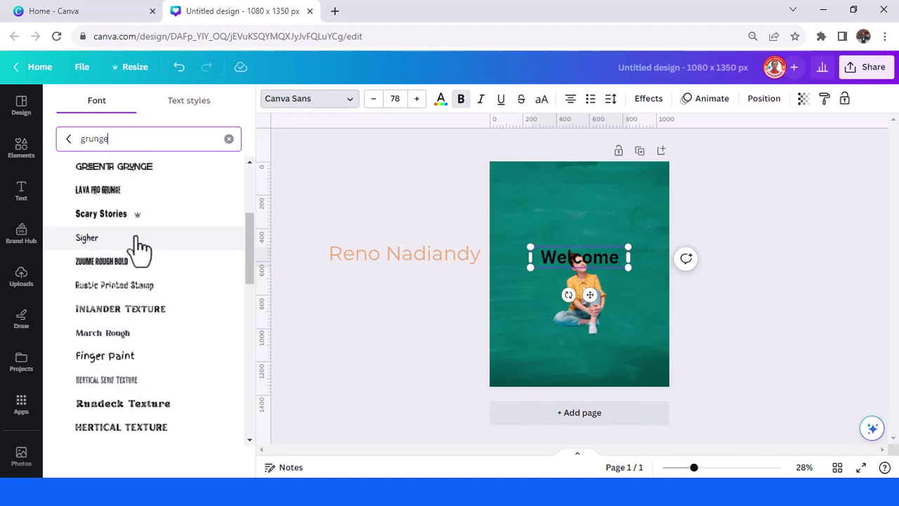
scroll(141, 246, "up", 1)
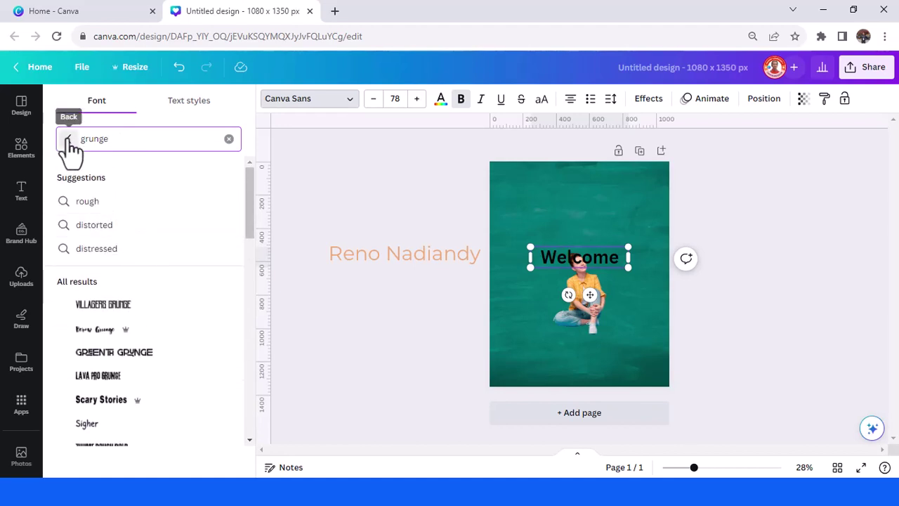
left_click(69, 139)
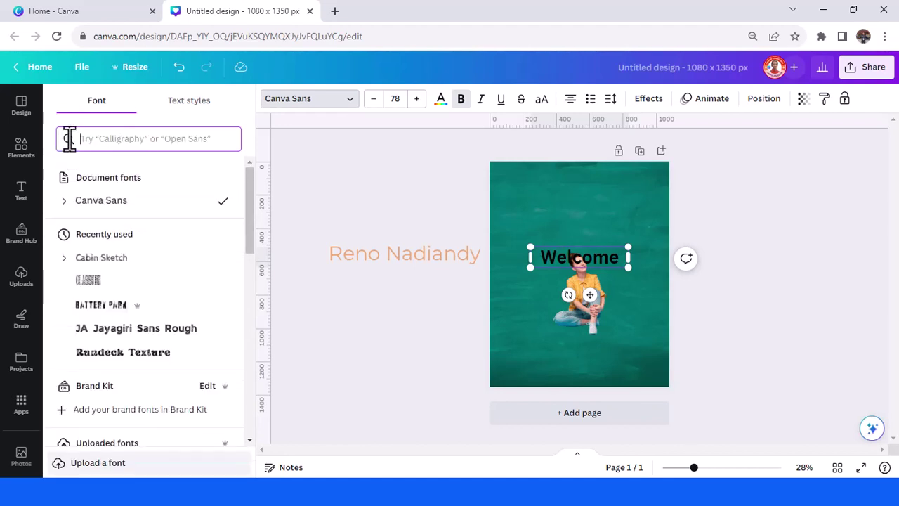
Step: Set the "Welcome" heading's font to Cabin Sketch and enlarge it to about size 90.2
left_click(112, 258)
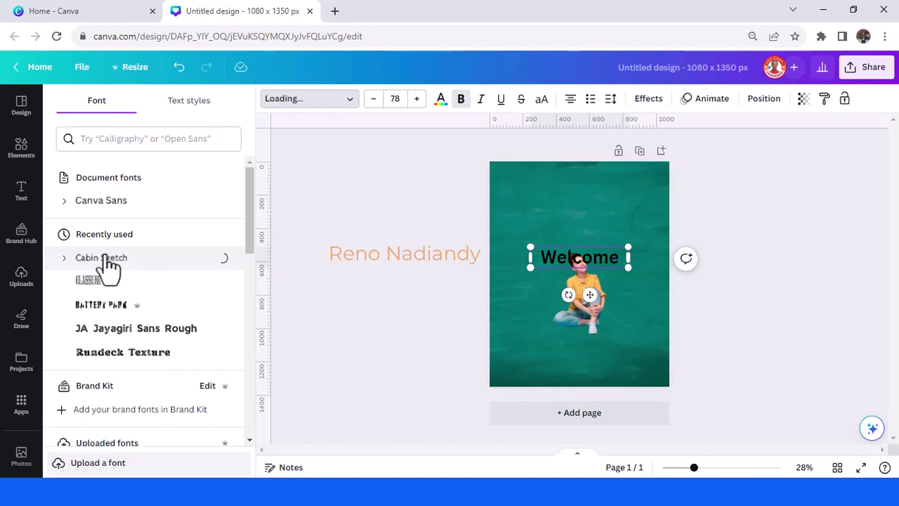
left_click(719, 467)
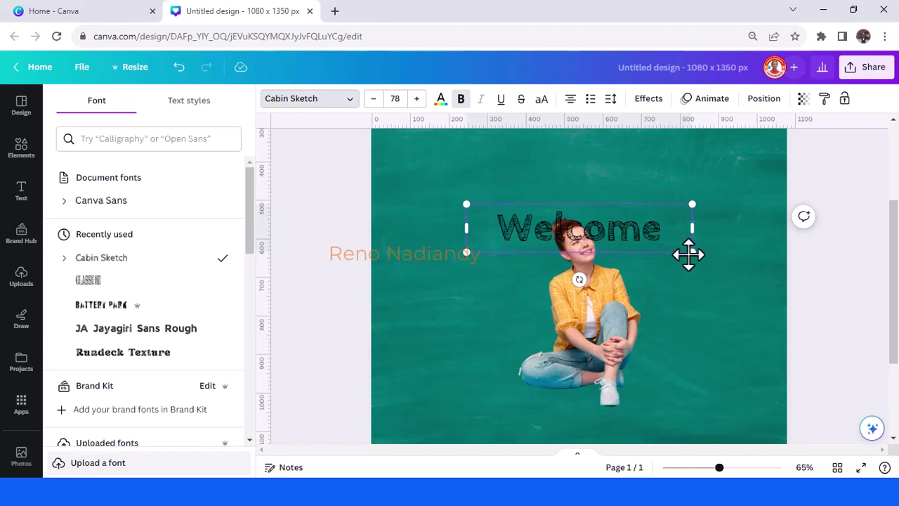
left_click_drag(691, 251, 727, 267)
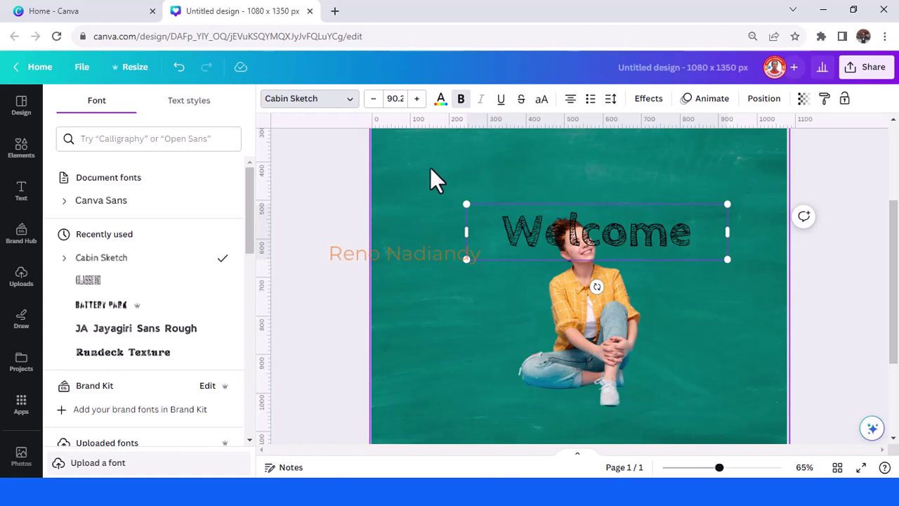
Step: Color the "Welcome" heading with the light red from the default solid colors
left_click(441, 102)
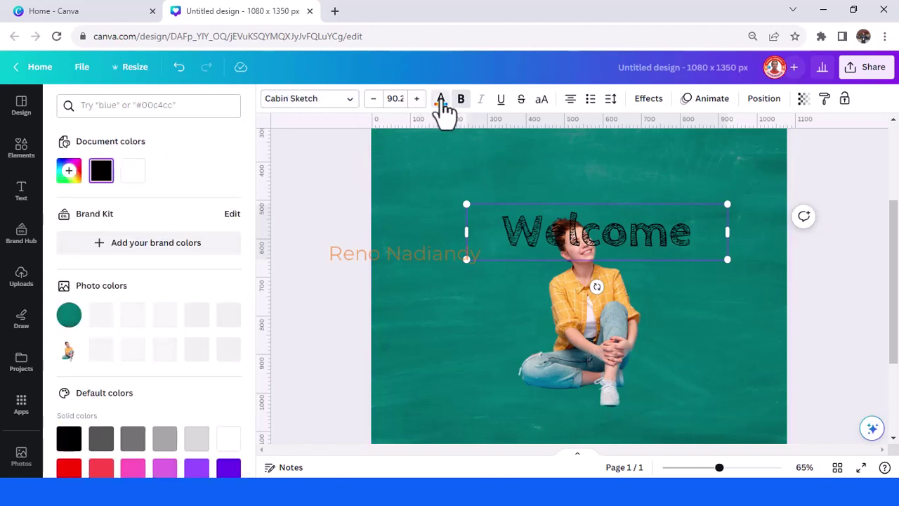
scroll(225, 330, "down", 3)
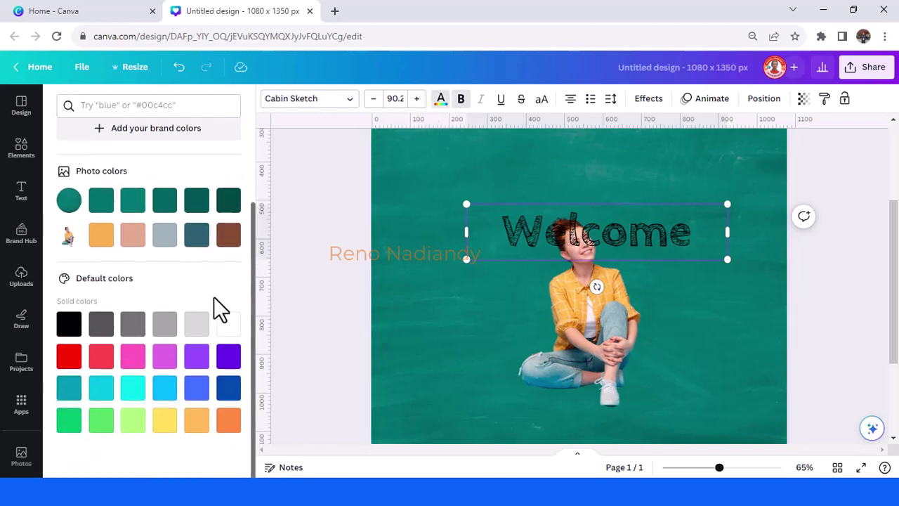
left_click(101, 357)
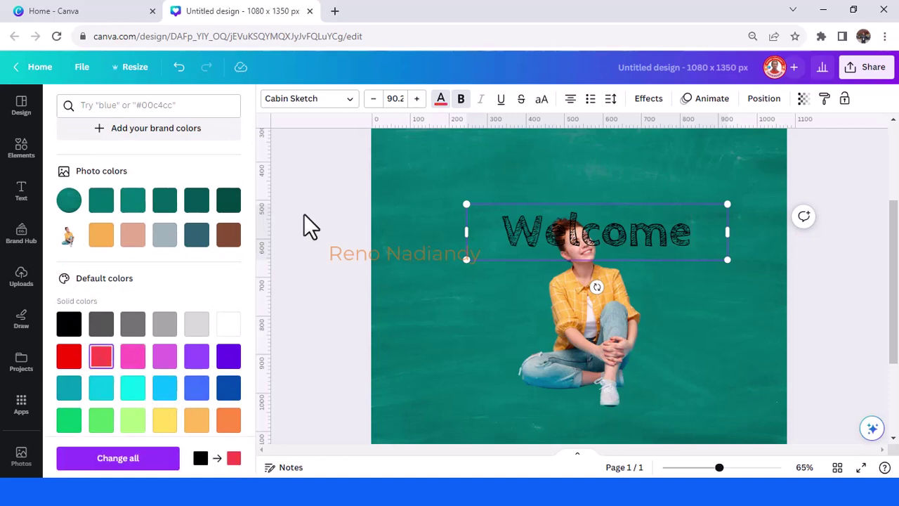
left_click(517, 239)
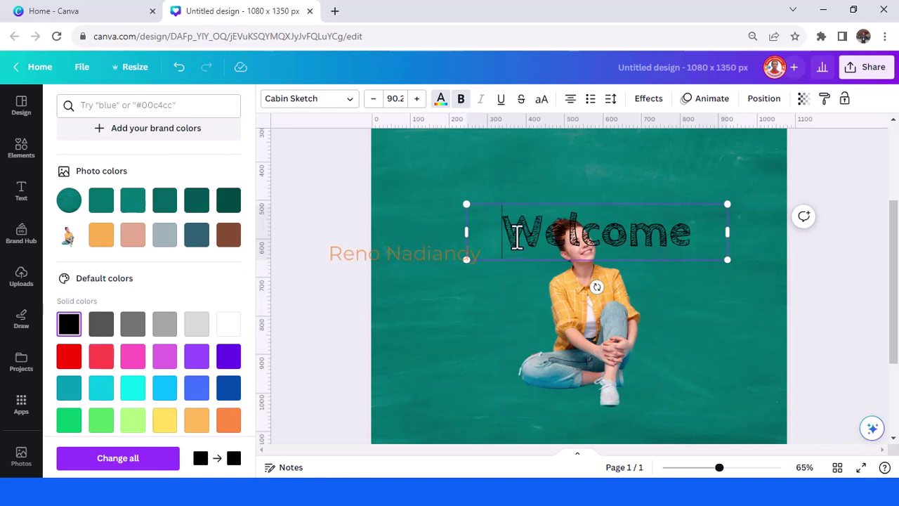
double_click(518, 235)
left_click(482, 311)
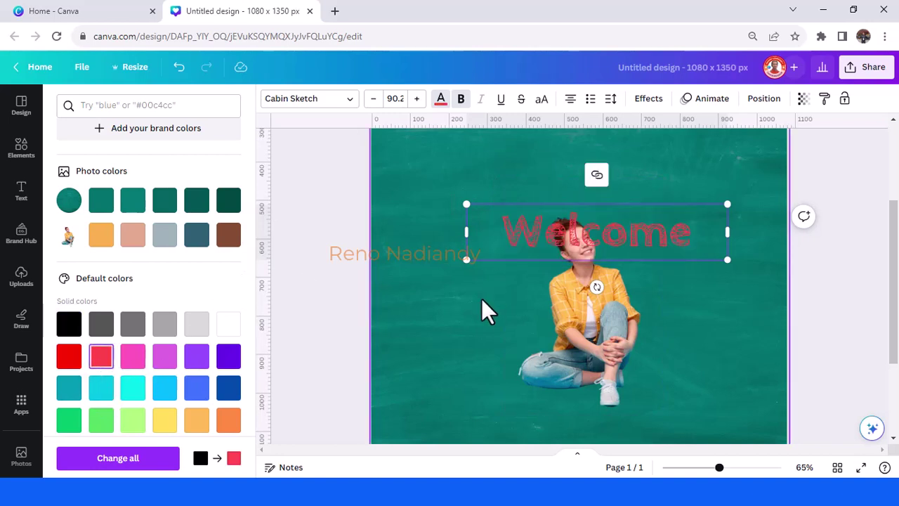
Step: Tilt the "Welcome" heading so it rises toward its end and place it just above the woman's head
double_click(562, 251)
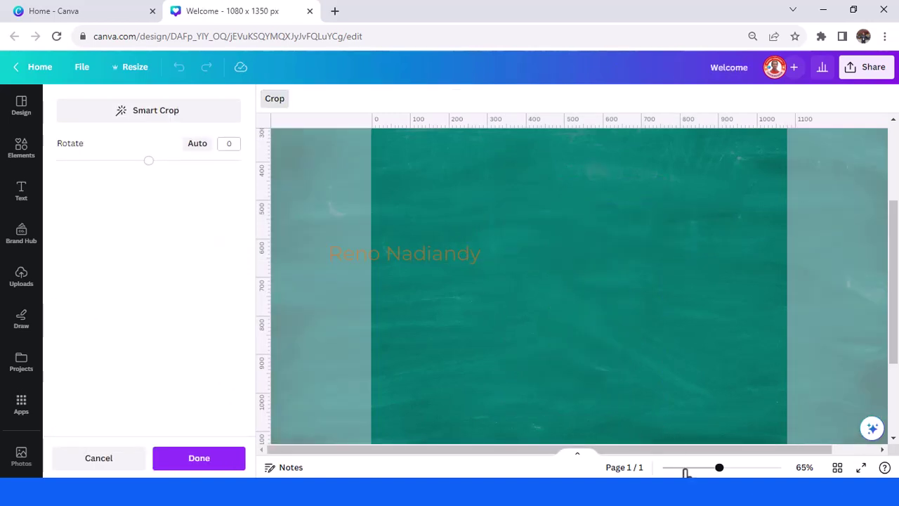
left_click(684, 467)
left_click(744, 338)
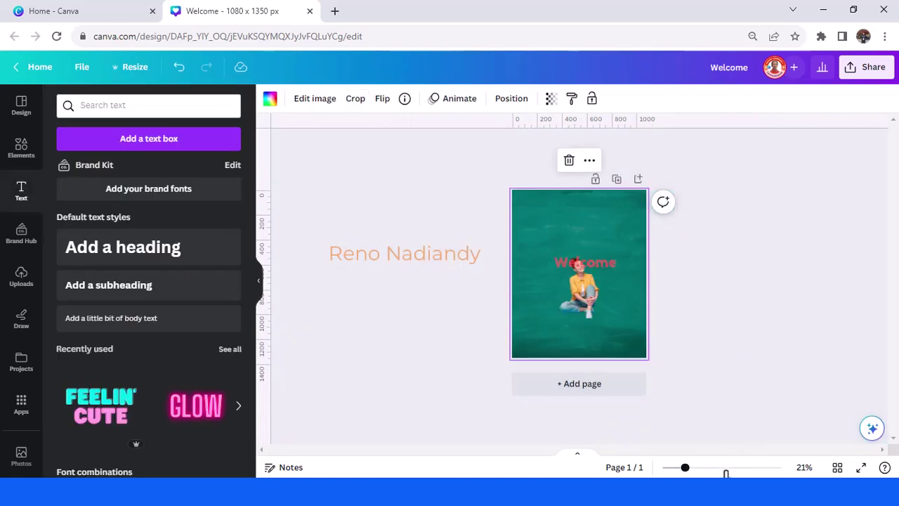
left_click(703, 468)
left_click(622, 250)
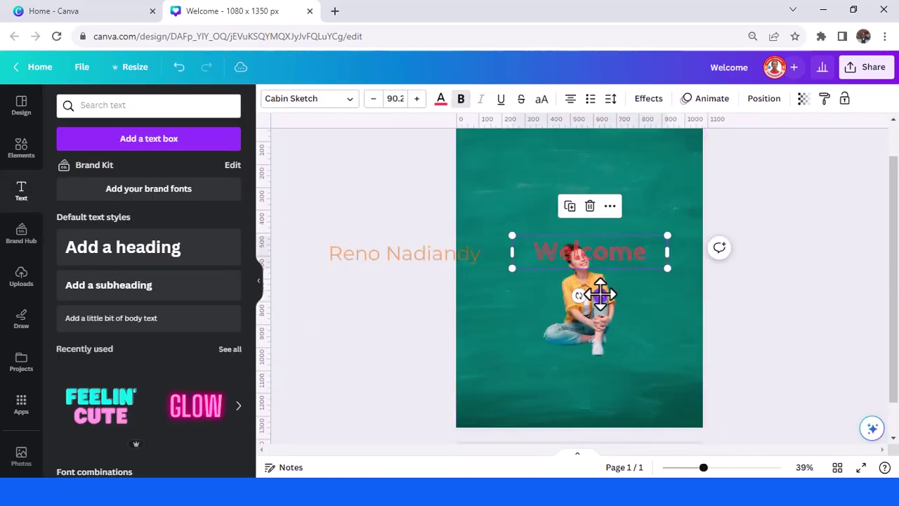
left_click_drag(573, 295, 621, 223)
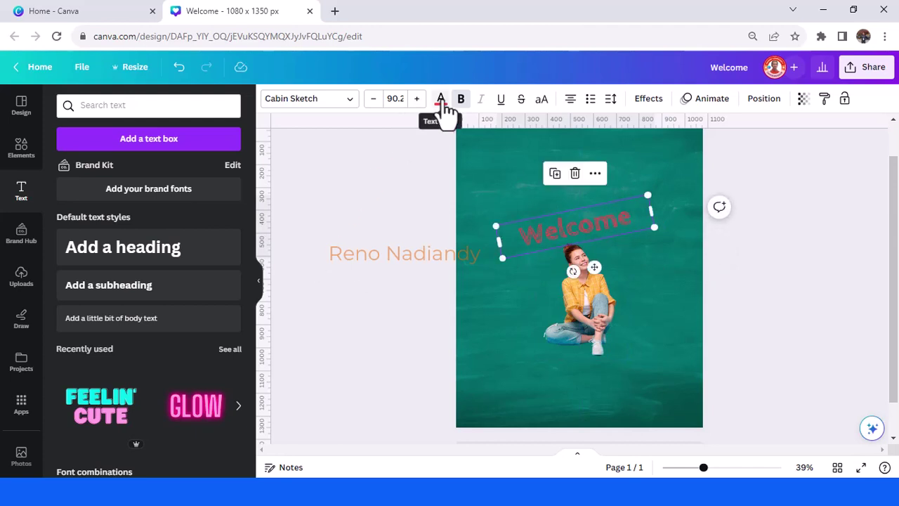
Step: Change the "Welcome" heading's color to the yellow from the default solid colors
left_click_drag(703, 467, 720, 467)
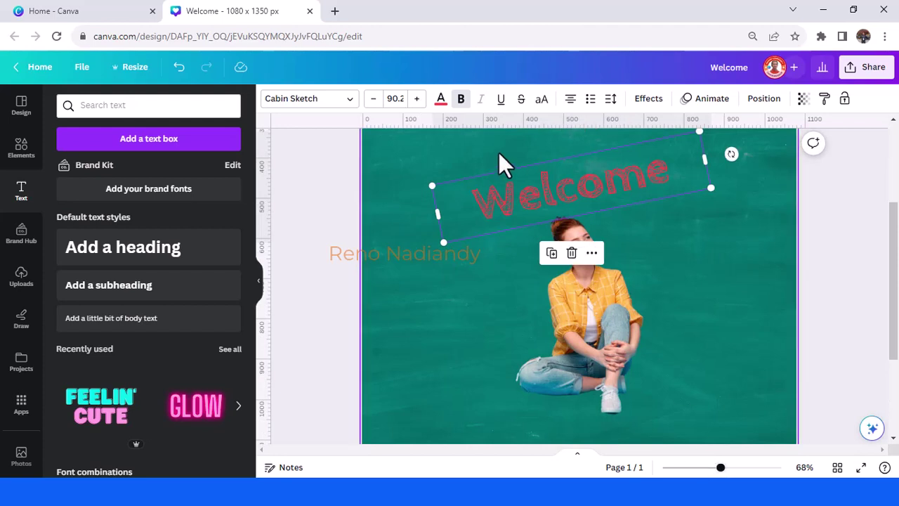
left_click(440, 99)
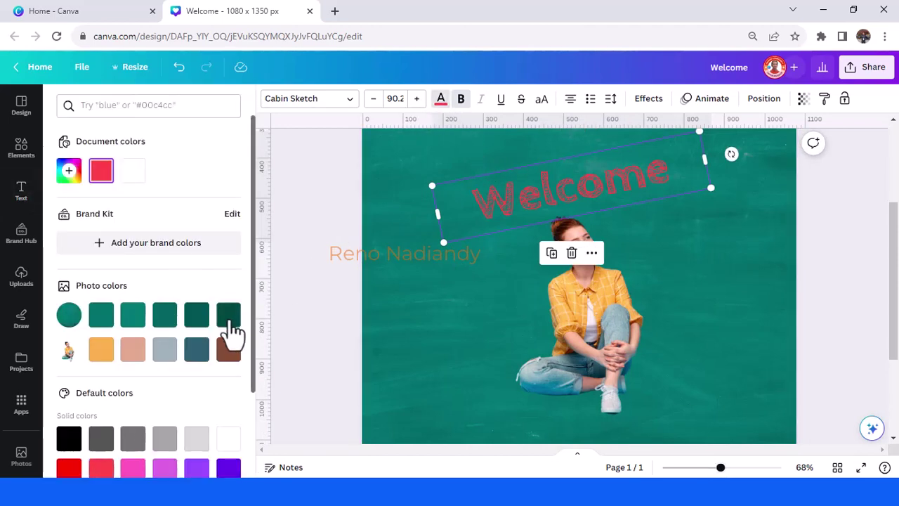
scroll(118, 363, "down", 1)
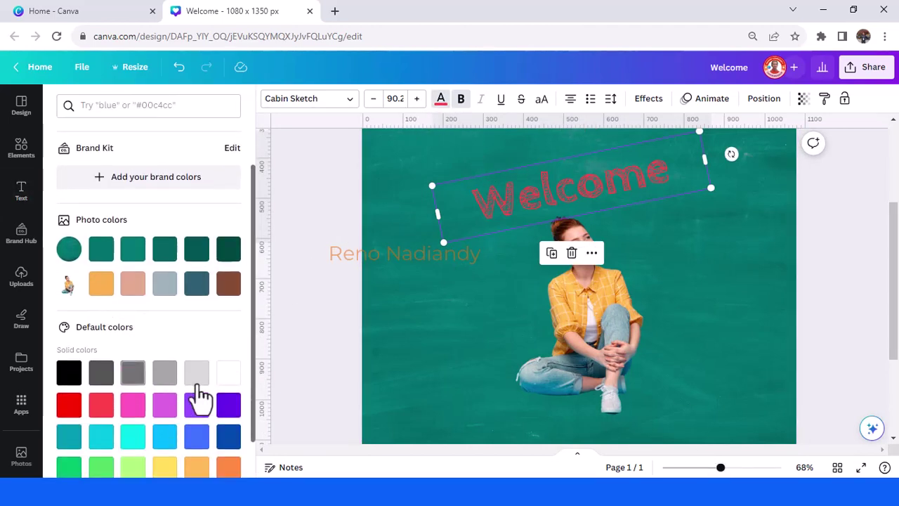
left_click(232, 375)
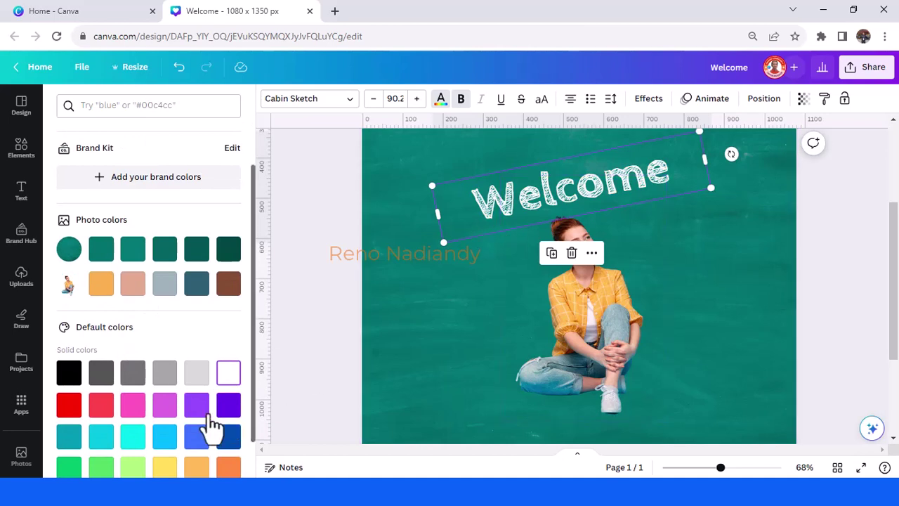
scroll(197, 443, "down", 1)
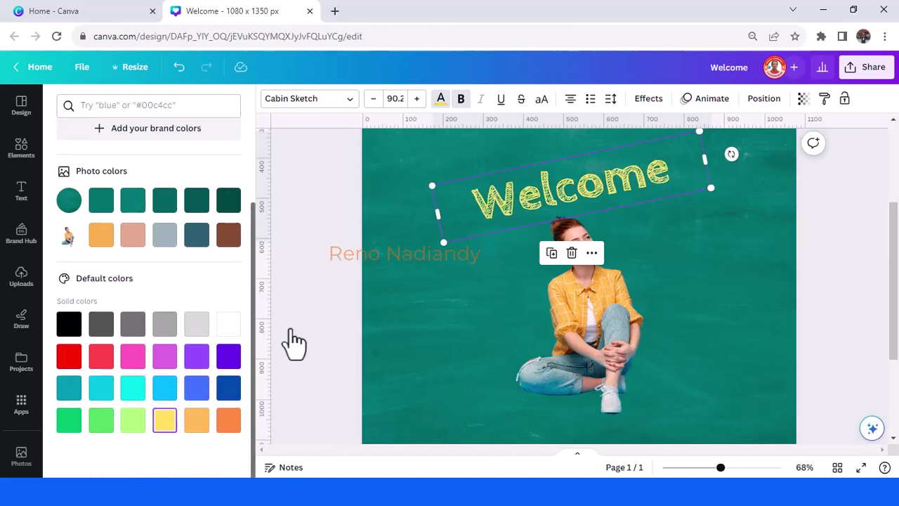
Step: Enlarge the tilted "Welcome" heading to about size 119 and recenter it above the woman
left_click_drag(444, 239, 362, 278)
mouse_move(576, 195)
left_mouse_down()
mouse_move(589, 184)
mouse_move(579, 180)
left_mouse_up()
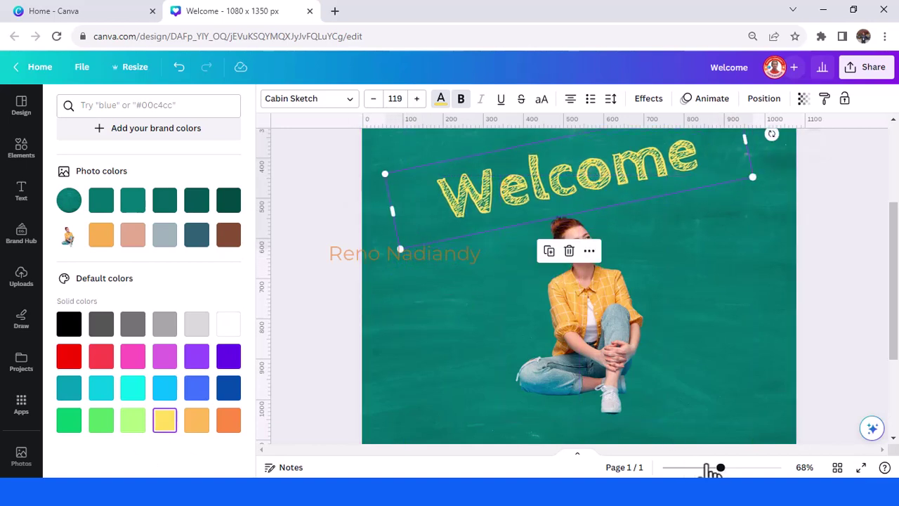
left_click_drag(712, 470, 703, 468)
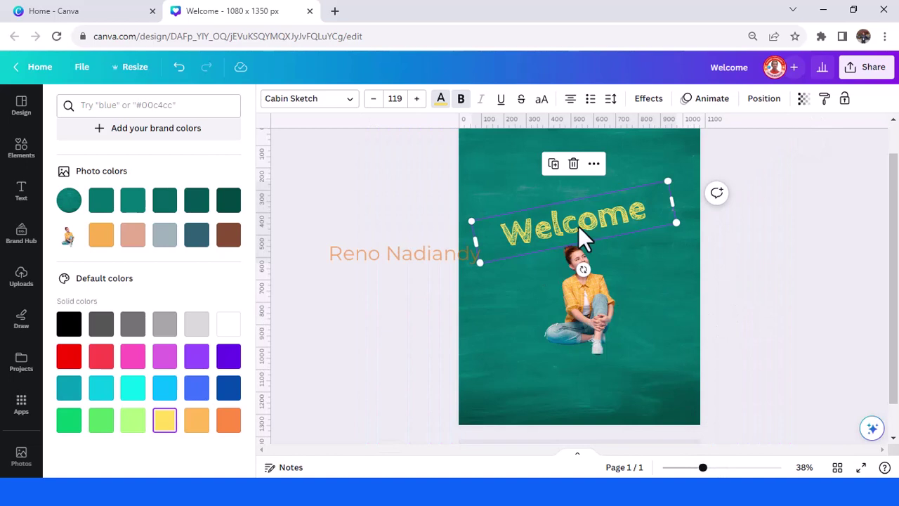
Step: Duplicate the "Welcome" heading, place the copy directly below it, and shift the upper one slightly to the left
left_click_drag(579, 226, 584, 226)
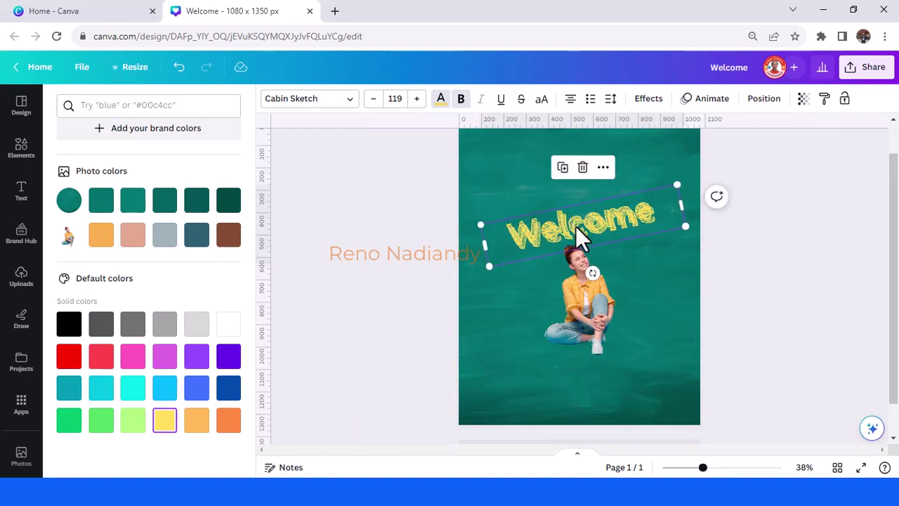
key("ctrl+d")
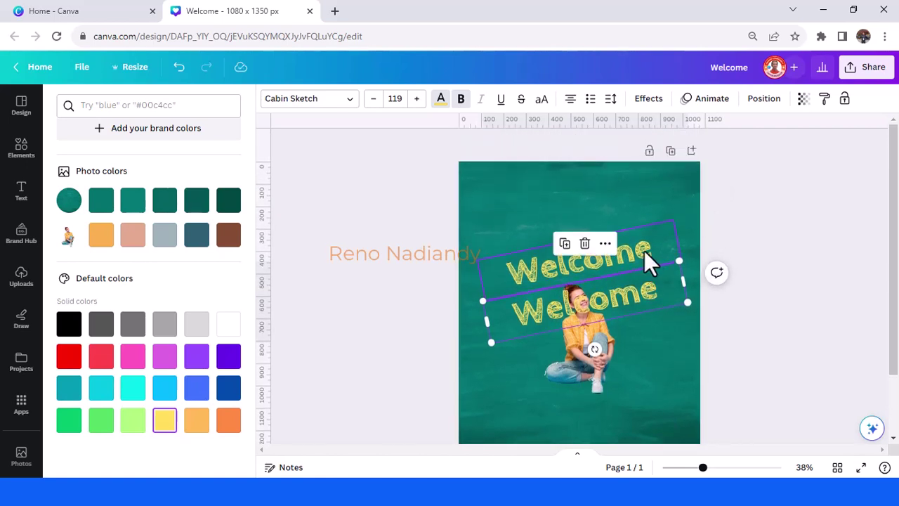
left_click(630, 258)
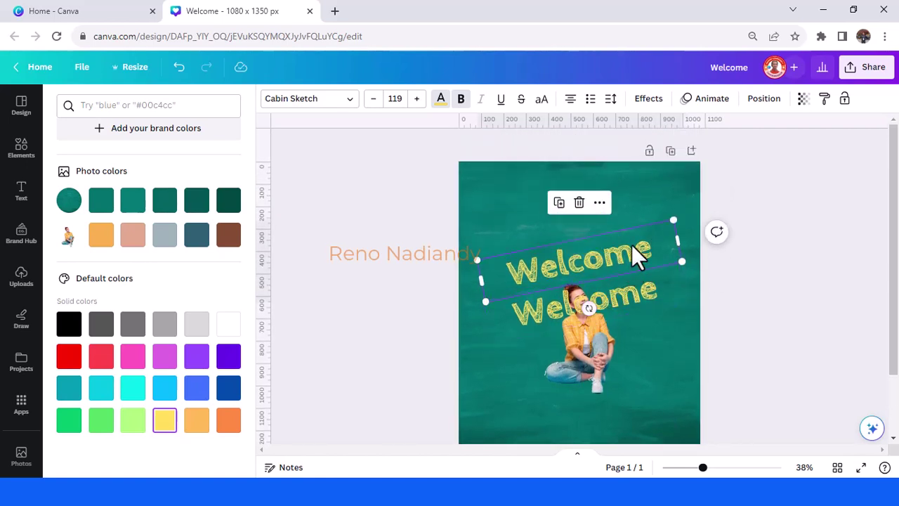
key("Escape")
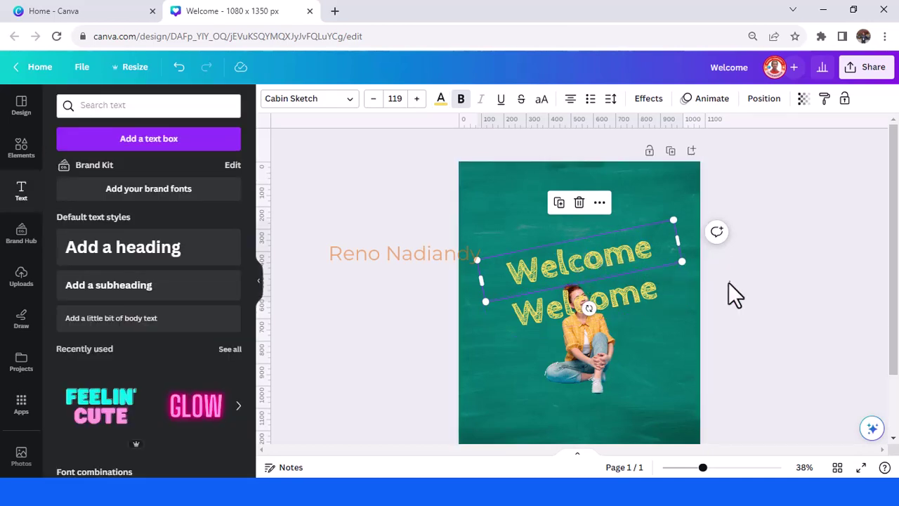
left_click(592, 261)
left_click_drag(593, 258, 591, 259)
Step: Replace the text of the lower "Welcome" copy with "August"
left_click(610, 304)
double_click(610, 310)
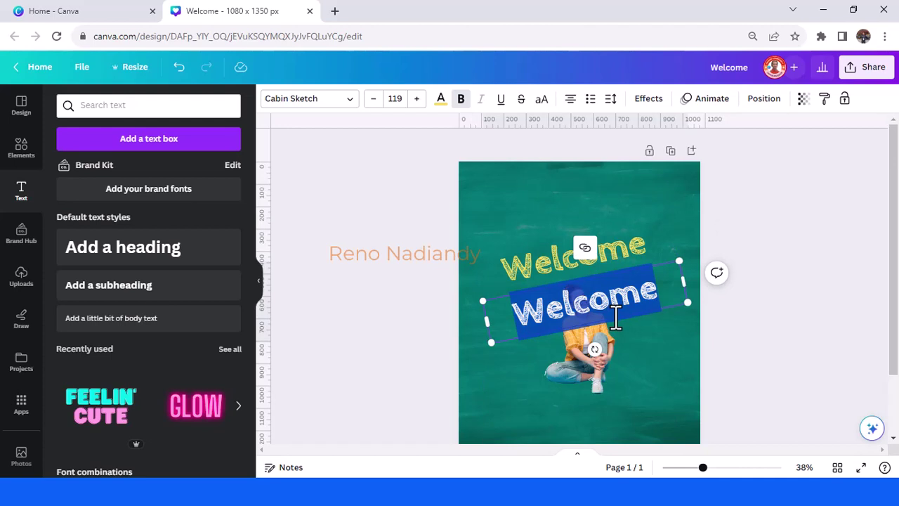
key("BackSpace")
type("August")
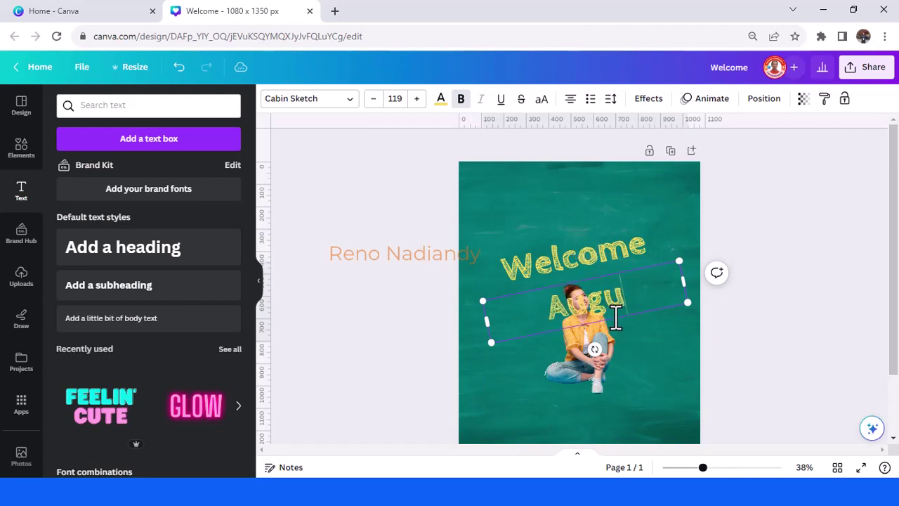
left_click(765, 352)
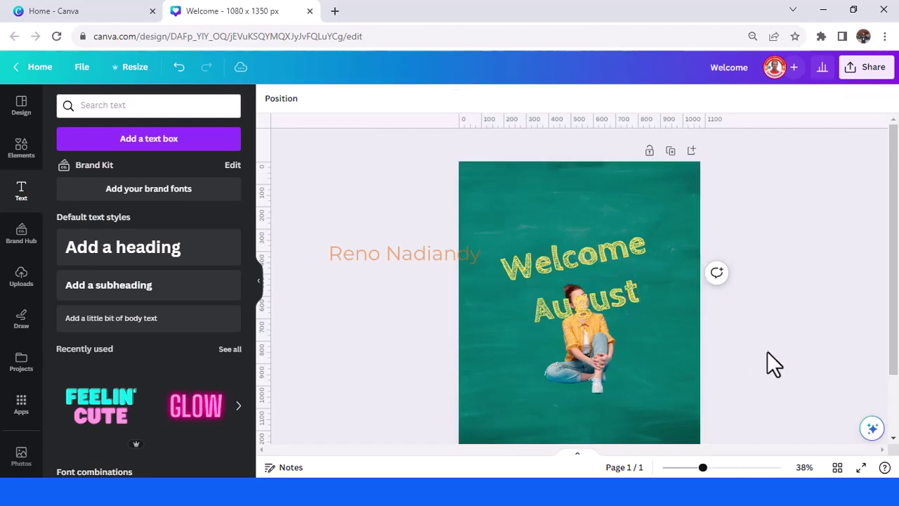
Step: Move the "August" text up closer to "Welcome" and add spaces between "Au" and "gust" for the woman's head
left_click_drag(620, 304, 615, 292)
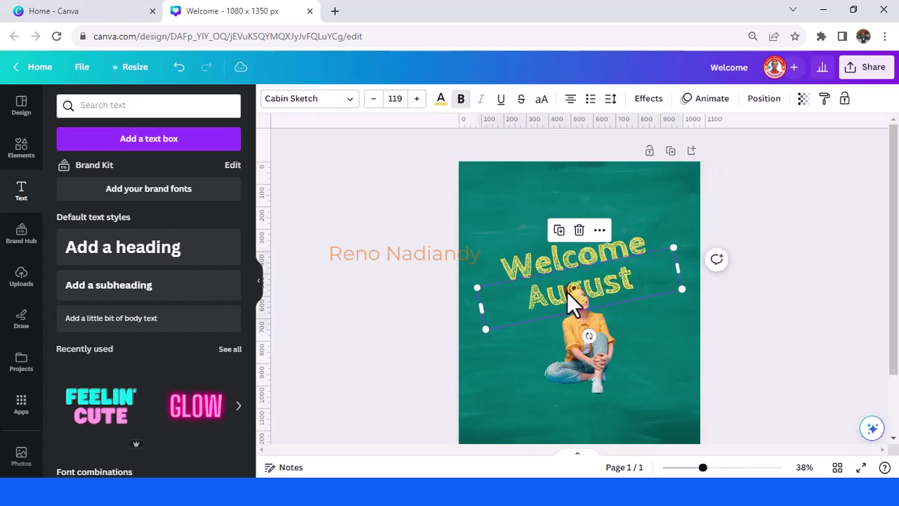
double_click(570, 291)
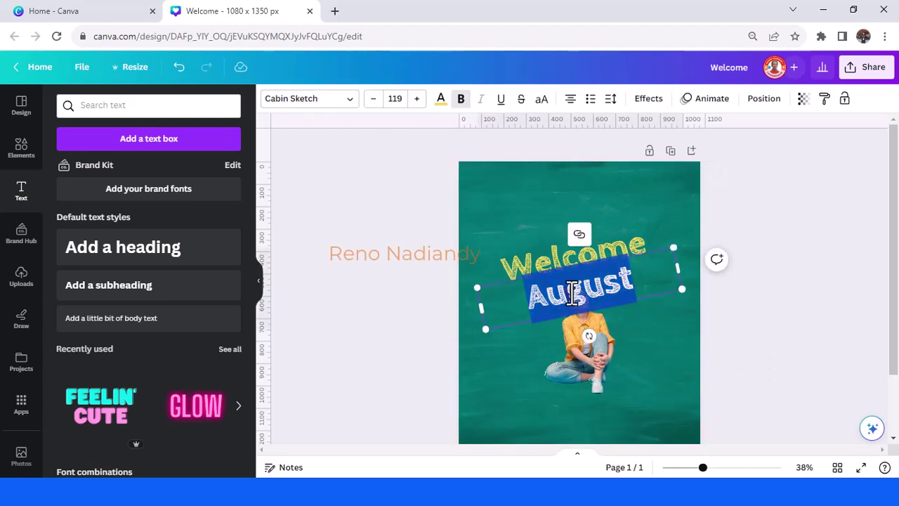
key("BackSpace")
key("ctrl+z")
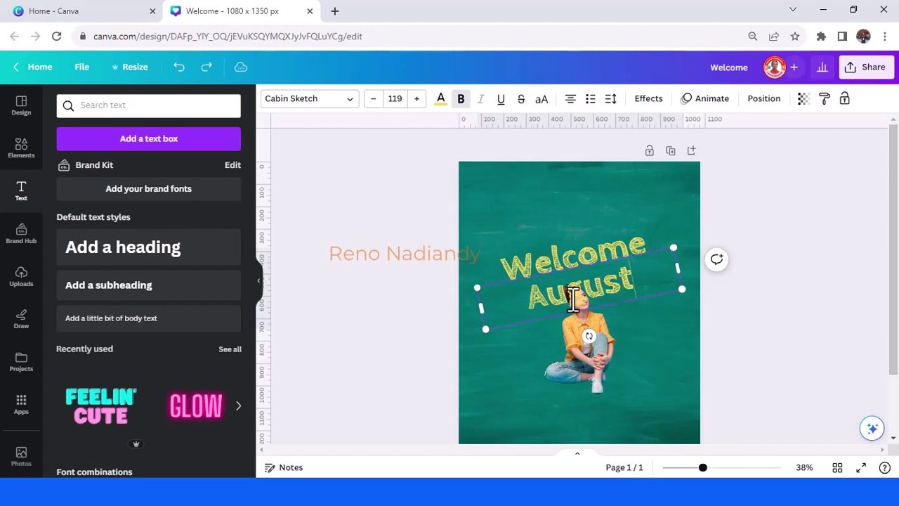
key("ctrl+bracketleft")
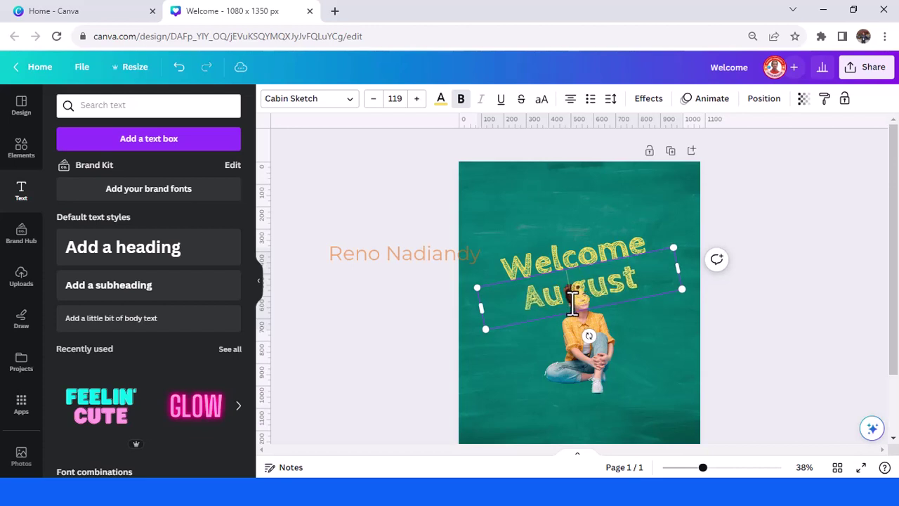
left_click(743, 341)
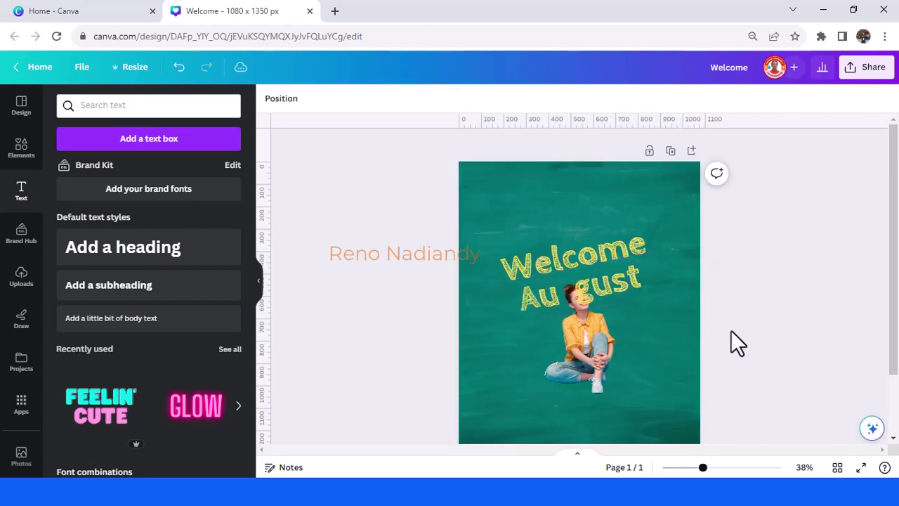
Step: Align the gap in "Au gust" with the woman's head and send the text backward behind her
left_click(635, 285)
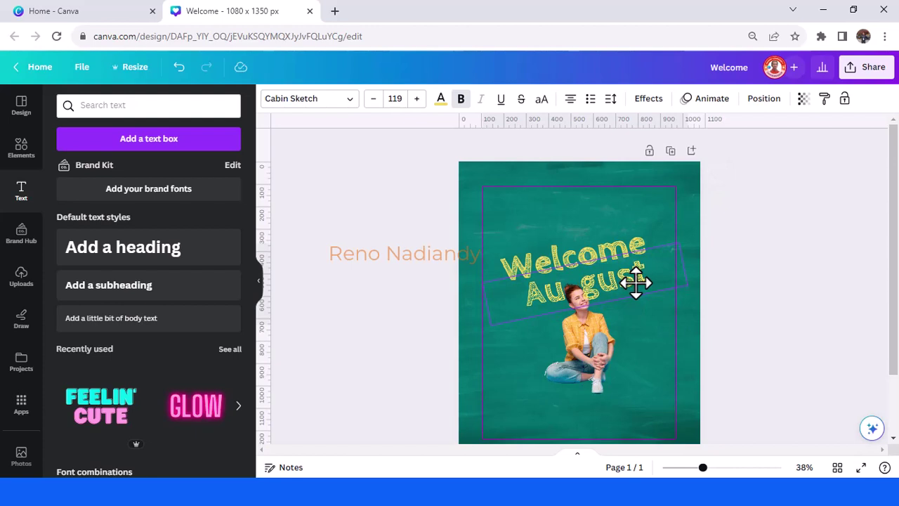
left_click_drag(636, 283, 636, 283)
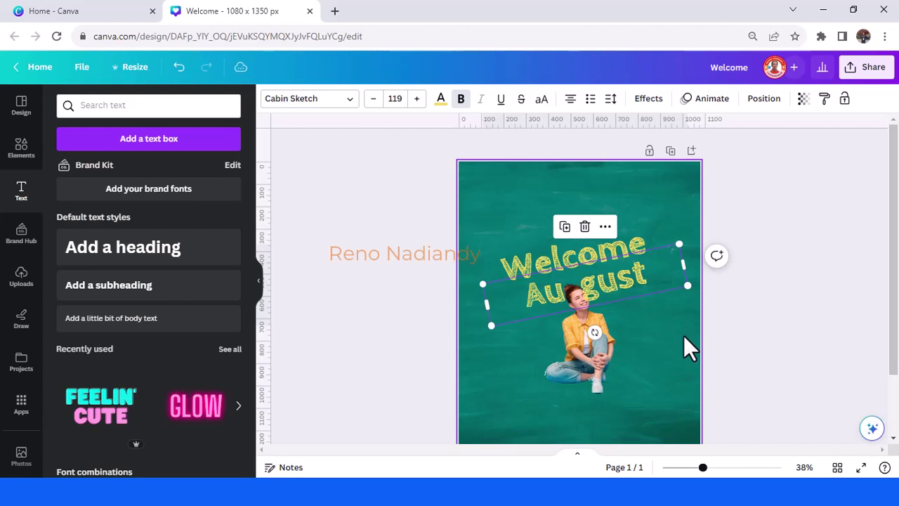
right_click(591, 290)
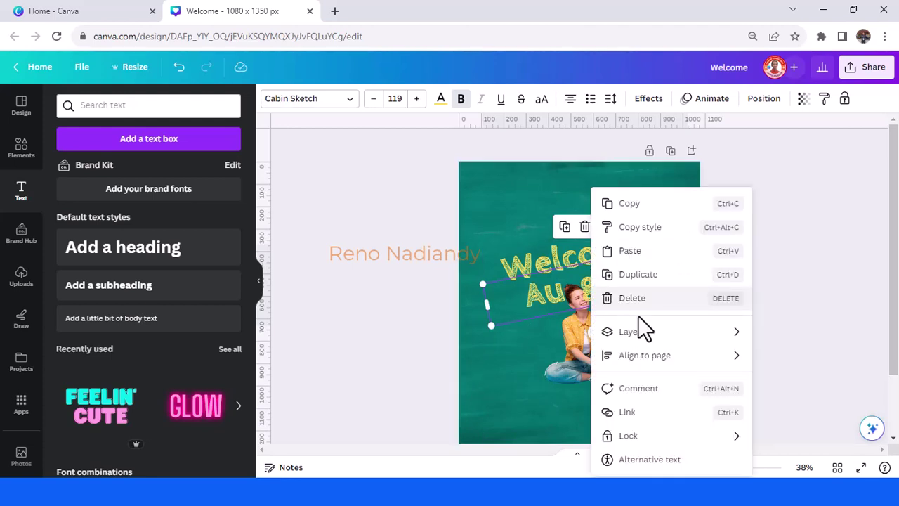
mouse_move(642, 333)
left_click(503, 383)
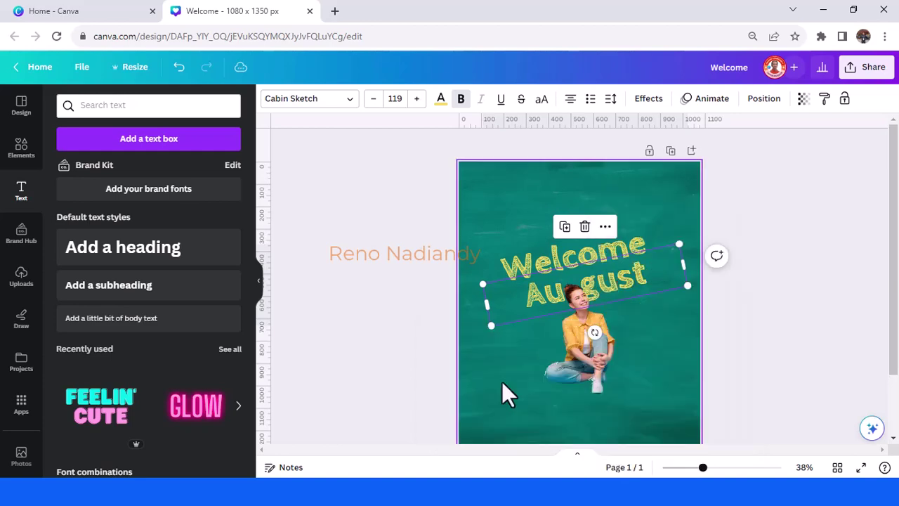
left_click(814, 284)
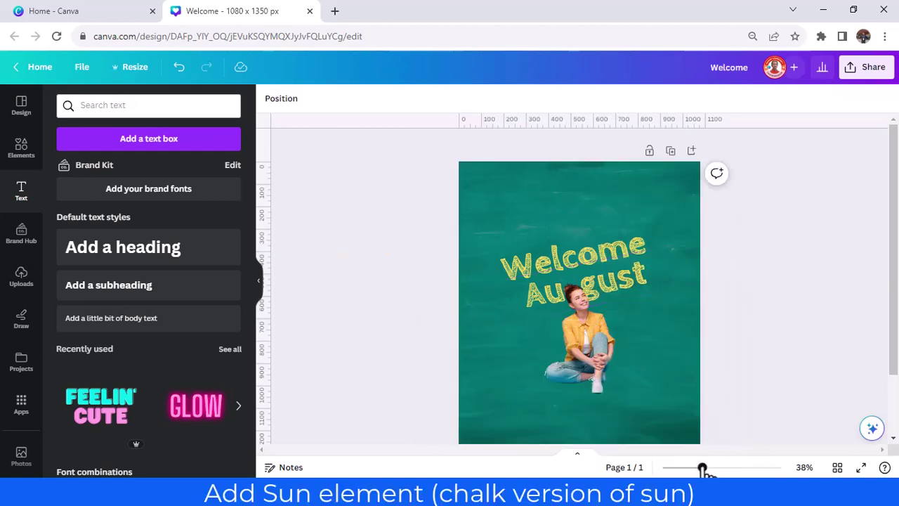
Step: Nudge the "Welcome" heading slightly down so it sits tighter against "August"
left_click_drag(703, 467, 716, 467)
left_click(590, 242)
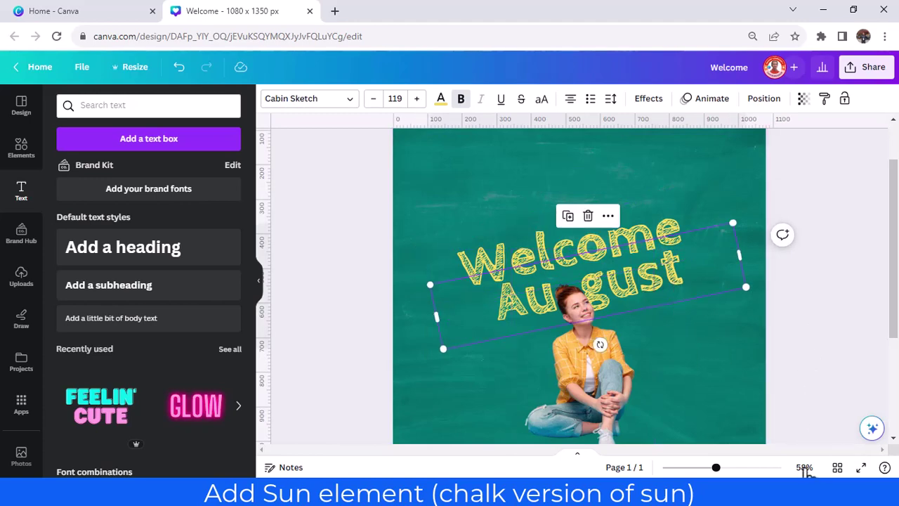
left_click(700, 467)
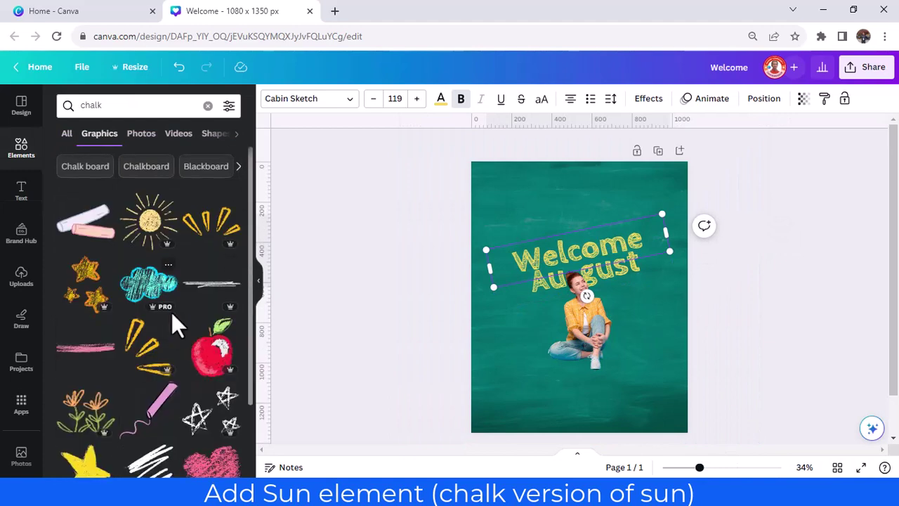
Step: Add the orange and yellow chalk sun from the "chalk" graphics above the "Welcome" heading
scroll(177, 337, "down", 2)
scroll(177, 341, "down", 4)
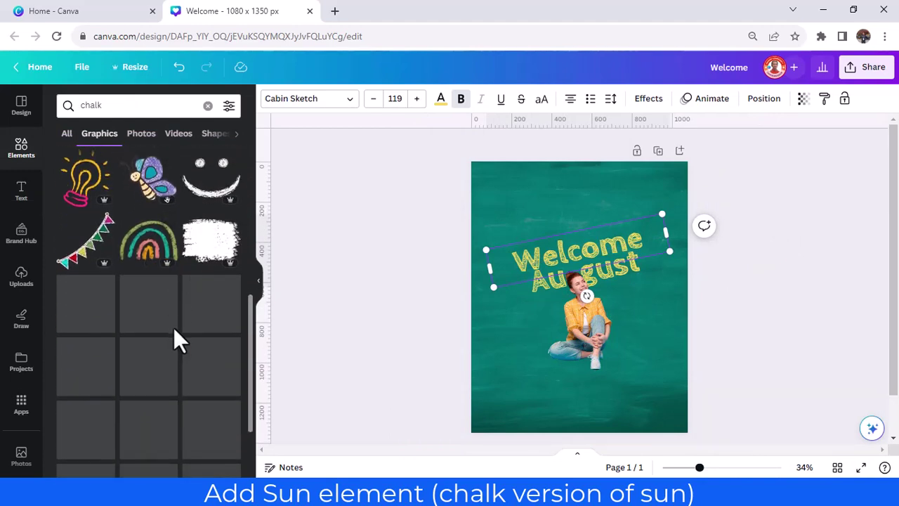
scroll(180, 344, "down", 3)
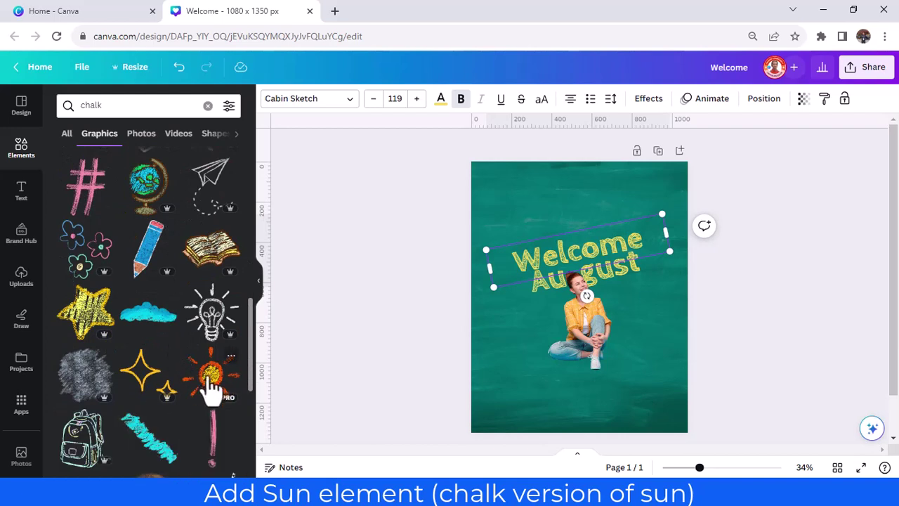
left_click(211, 380)
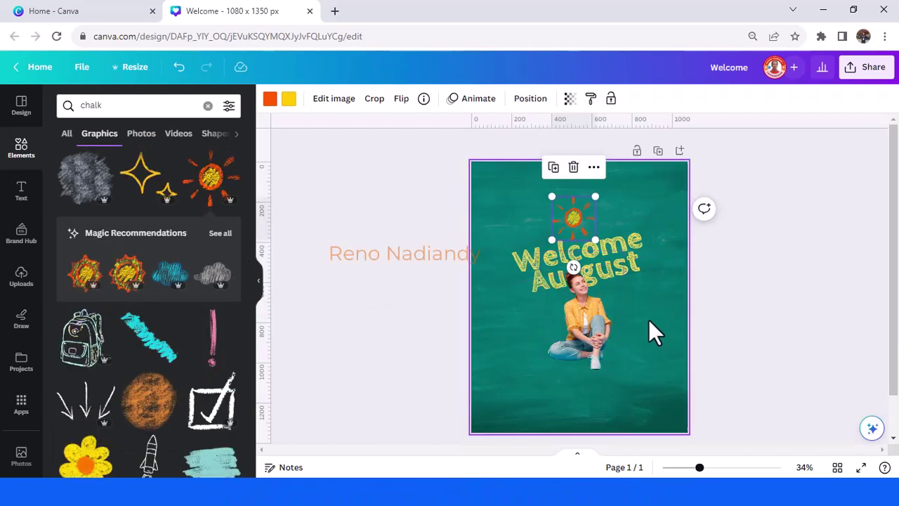
Step: Add the teal chalk brush stroke graphic, place it over the woman's legs and rotate it counterclockwise to match the text's tilt
scroll(136, 344, "down", 5)
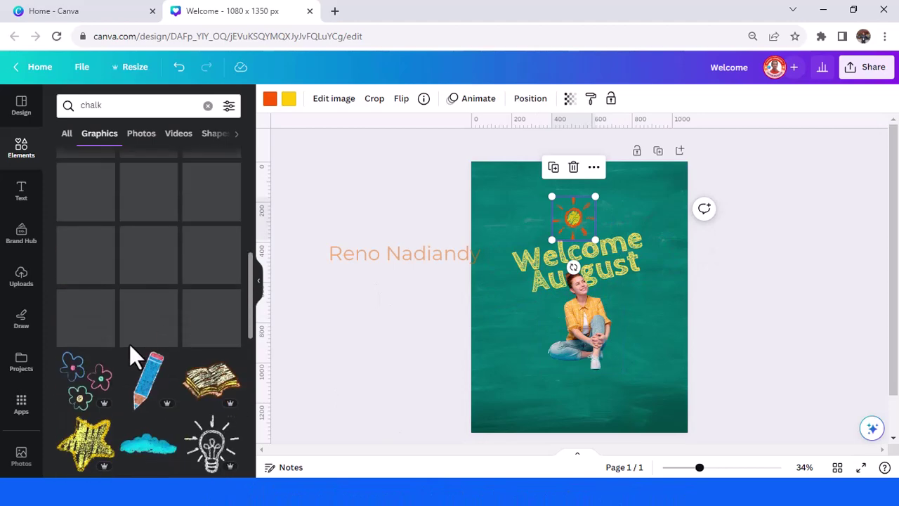
scroll(129, 344, "up", 3)
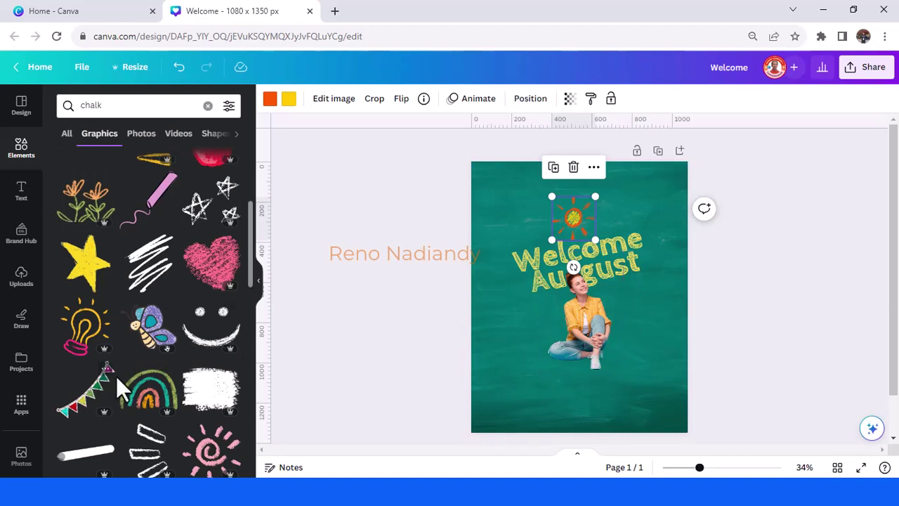
scroll(116, 376, "down", 2)
scroll(116, 376, "down", 1)
scroll(118, 375, "down", 5)
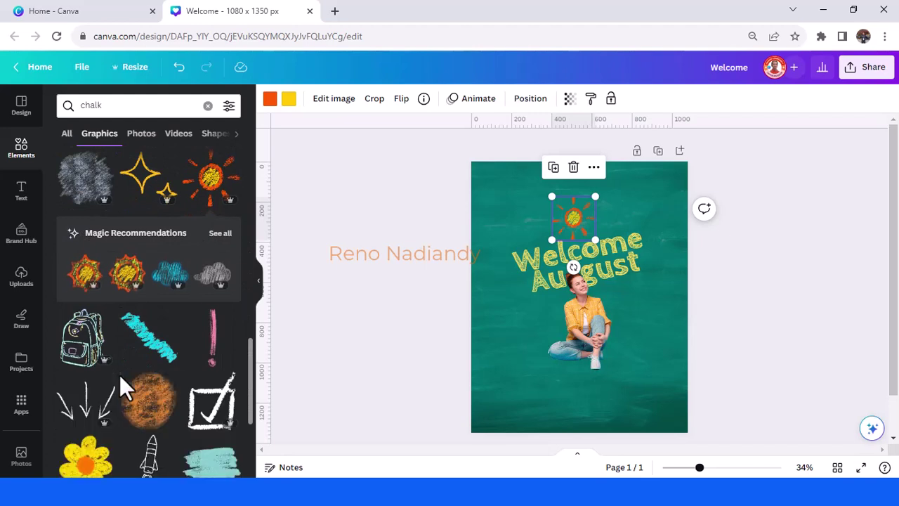
scroll(120, 379, "down", 3)
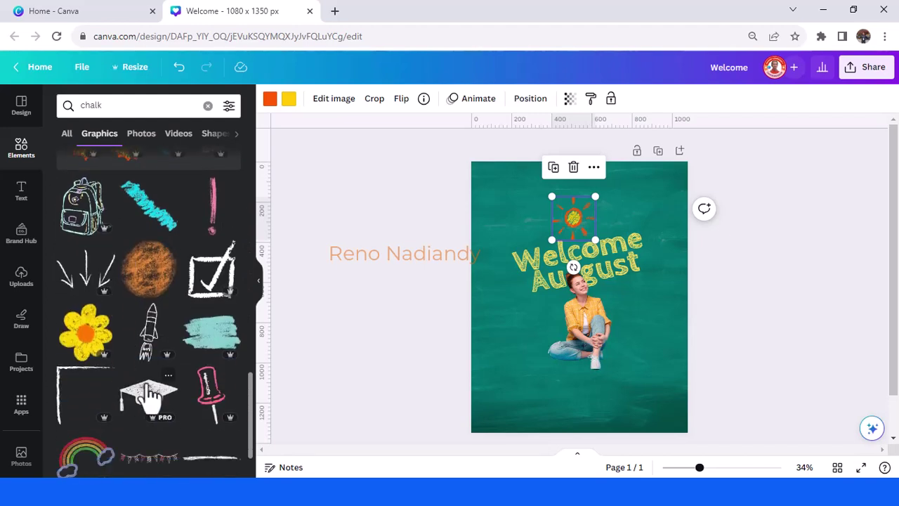
left_click(208, 346)
left_click_drag(594, 297, 594, 361)
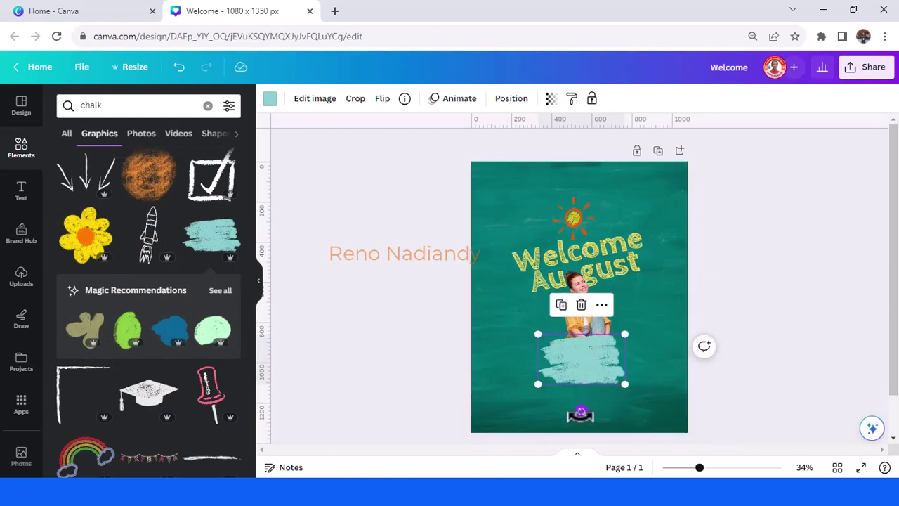
mouse_move(581, 412)
left_mouse_down()
mouse_move(606, 417)
mouse_move(597, 409)
left_mouse_up()
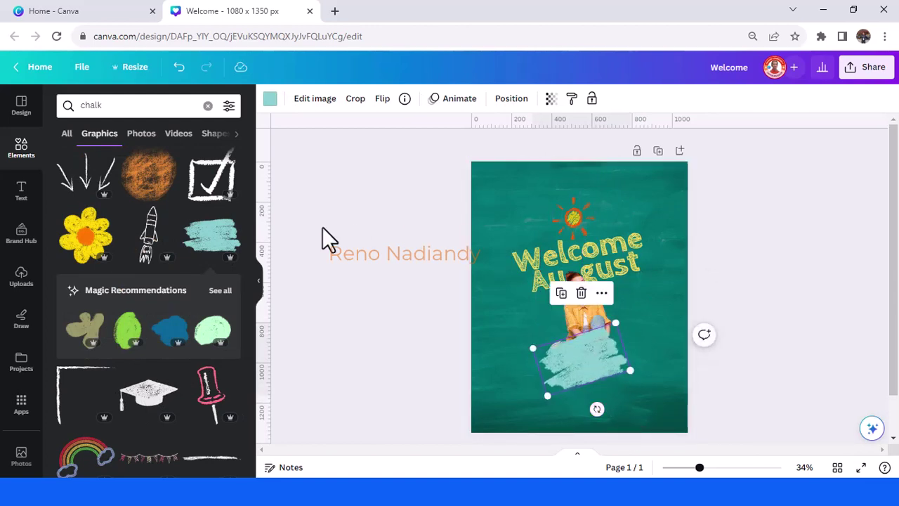
Step: Try a medium gray from the default solid colors on the brush stroke and undo the color change
left_click(267, 104)
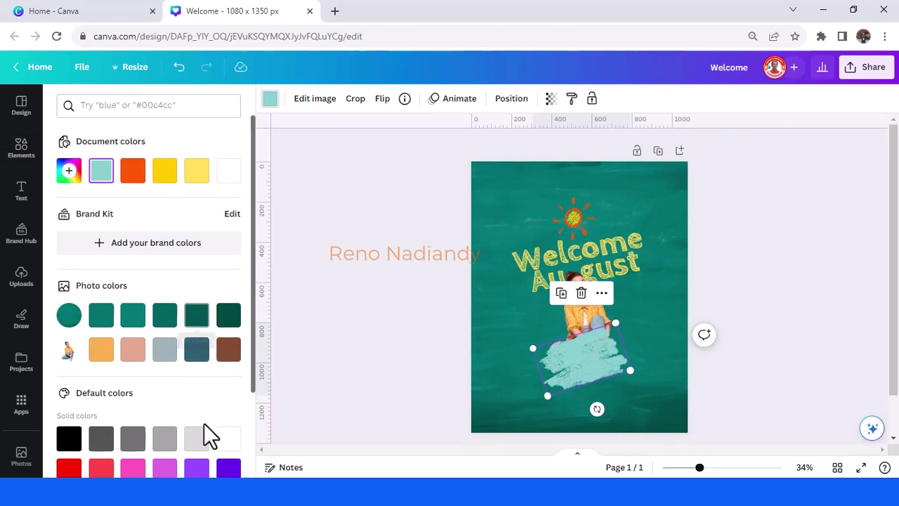
left_click(167, 448)
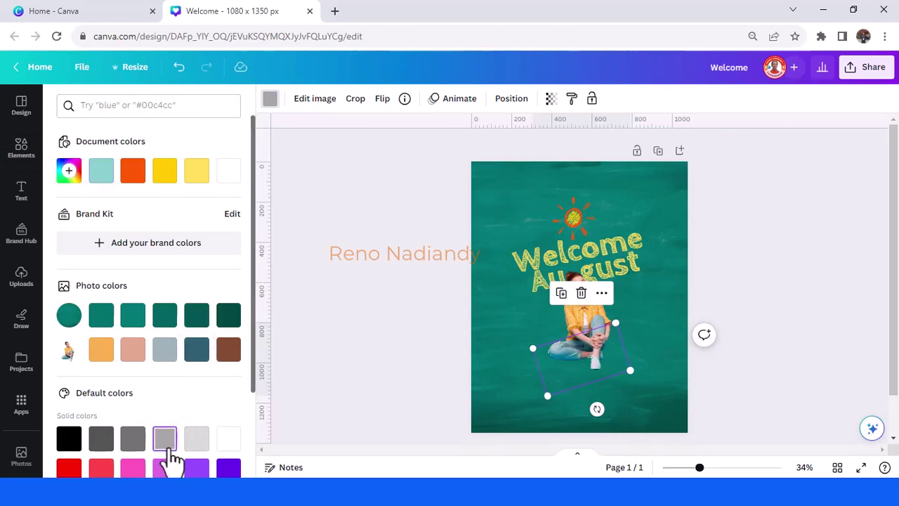
scroll(175, 425, "down", 3)
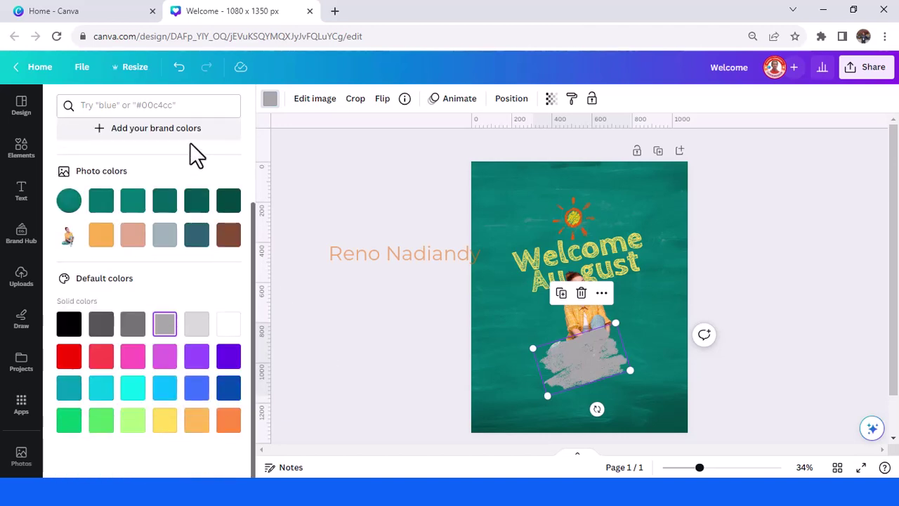
left_click(179, 68)
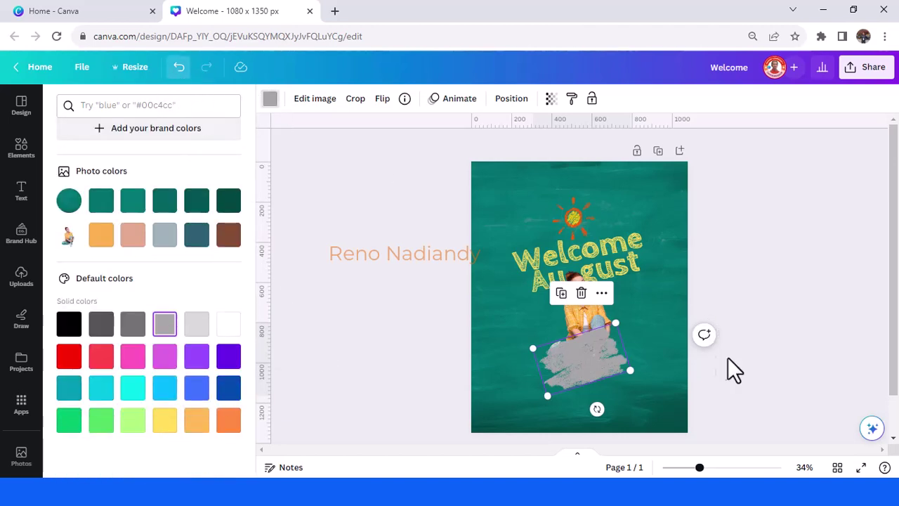
Step: Send the brush stroke to the back so it lies behind the sitting woman
right_click(603, 370)
mouse_move(643, 336)
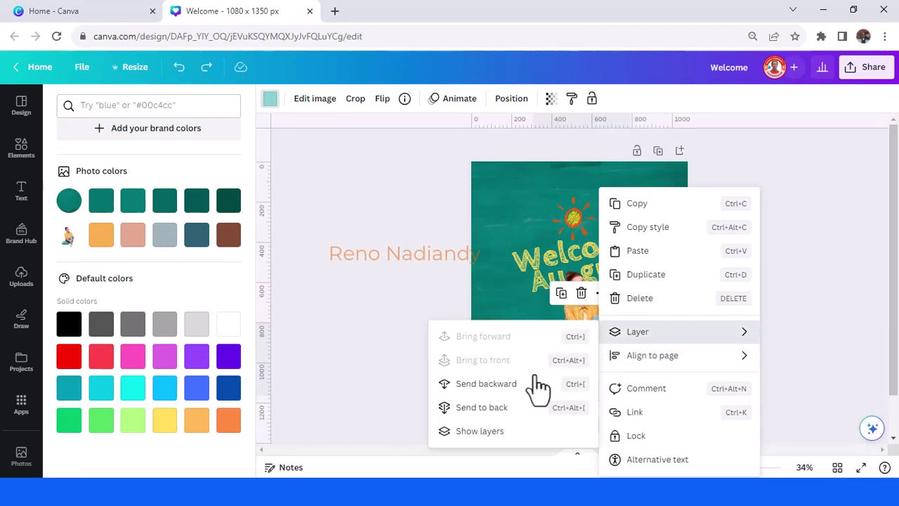
left_click(512, 407)
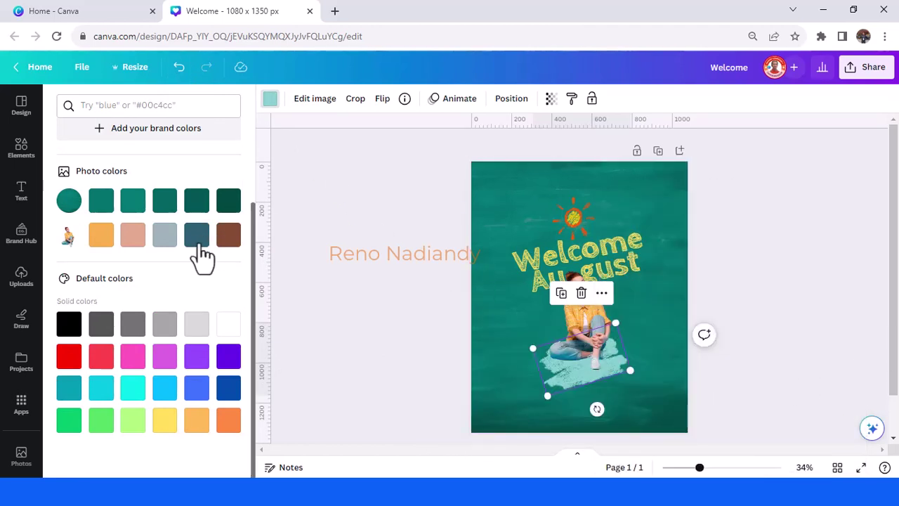
Step: Try white and orange on the brush stroke, and settle on the salmon pink from the woman's photo colors
left_click(229, 327)
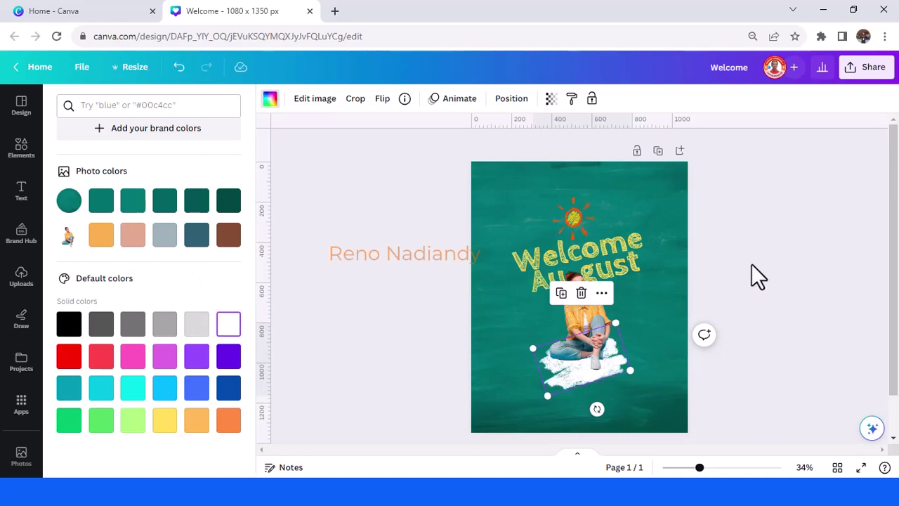
key("Escape")
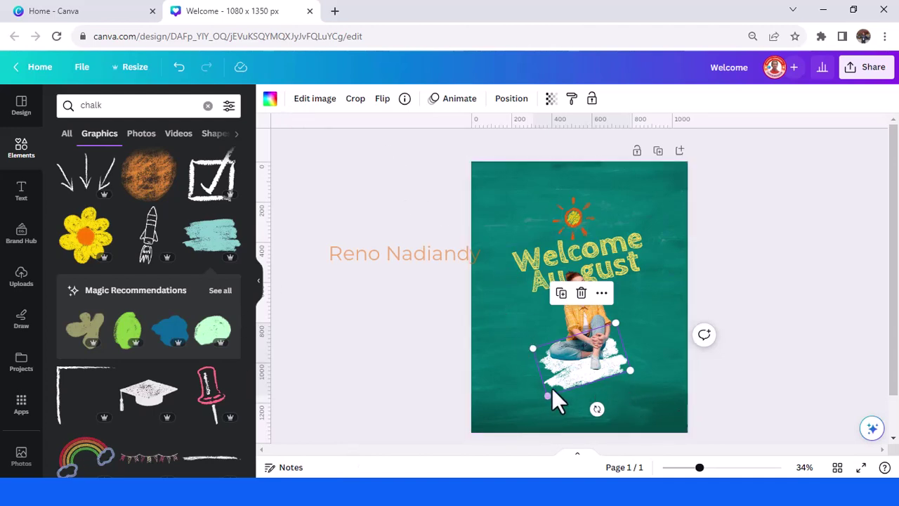
left_click(270, 100)
left_click(102, 172)
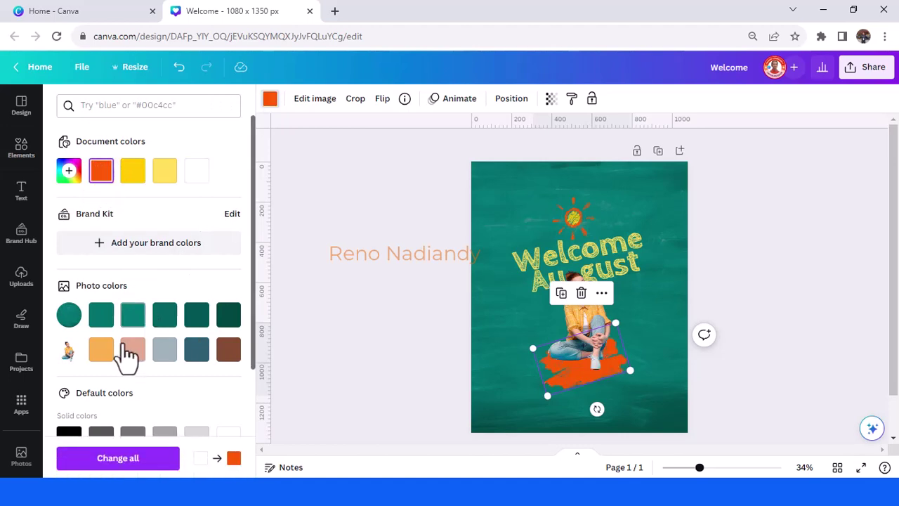
left_click(103, 354)
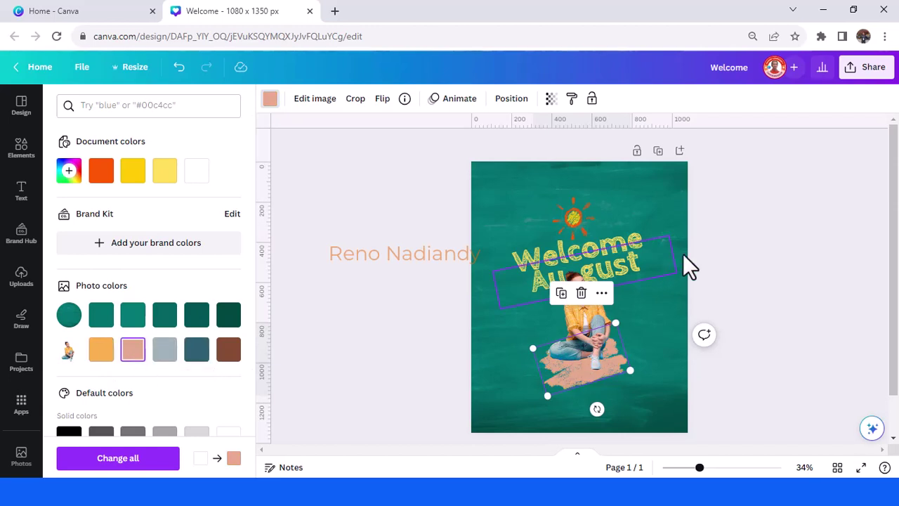
left_click(607, 367)
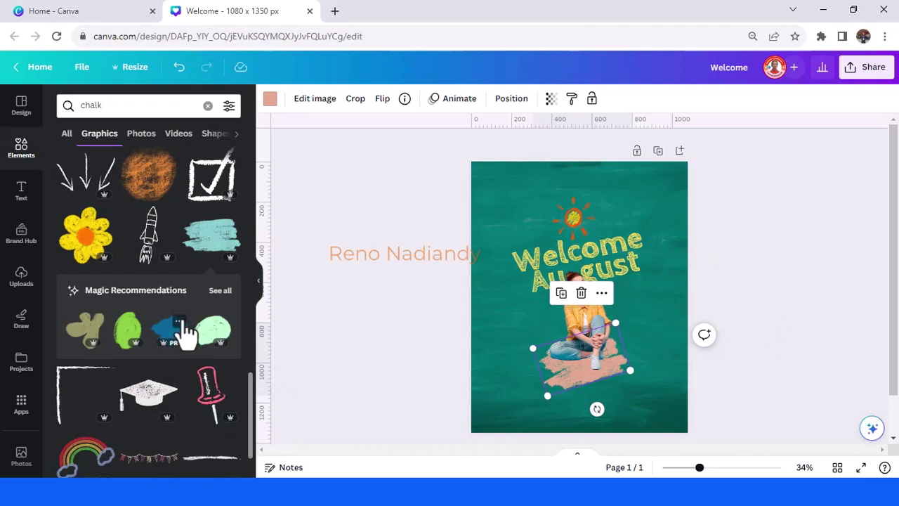
Step: Add the orange chalk flowers with green leaves, shrink them and place them beside the woman's bent knee, next to the salmon brush stroke
scroll(185, 331, "up", 3)
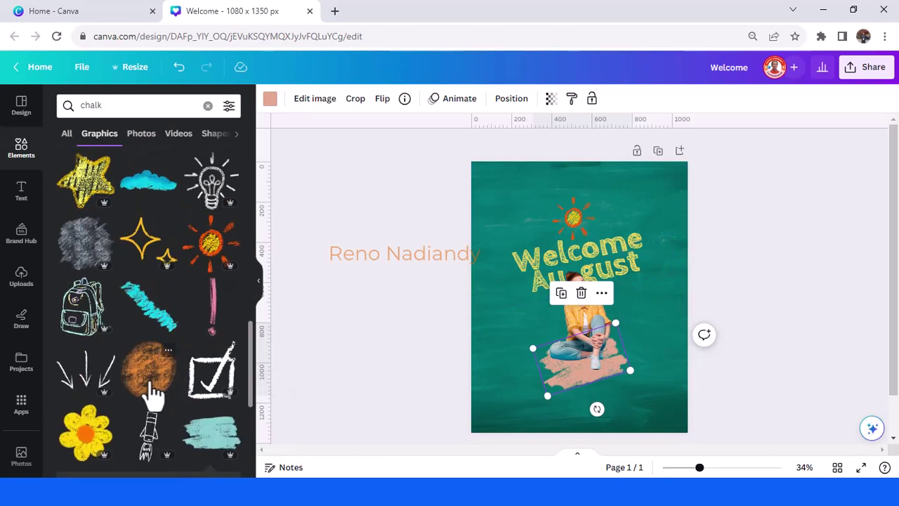
scroll(151, 397, "up", 3)
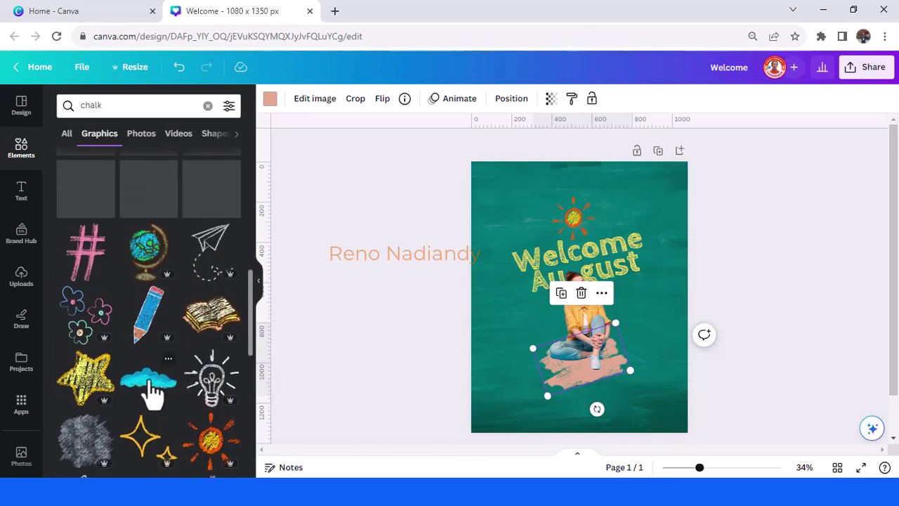
scroll(151, 397, "up", 5)
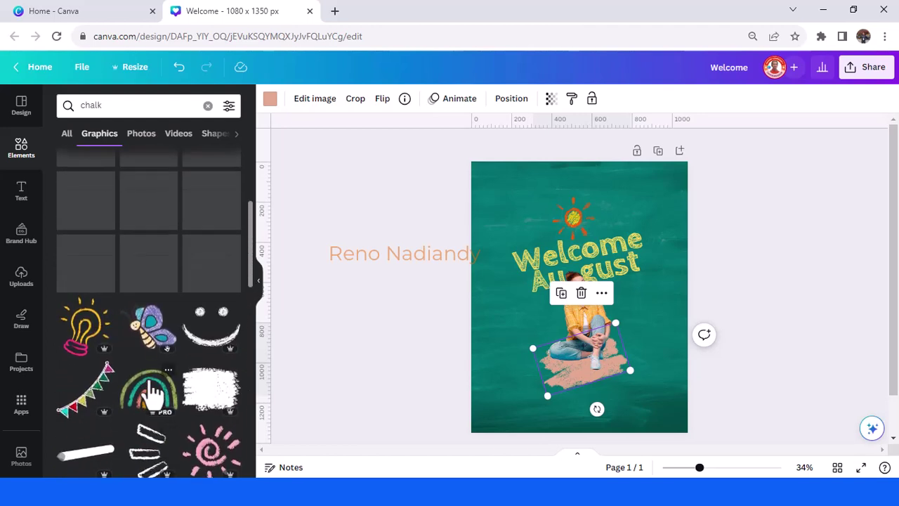
scroll(152, 394, "up", 3)
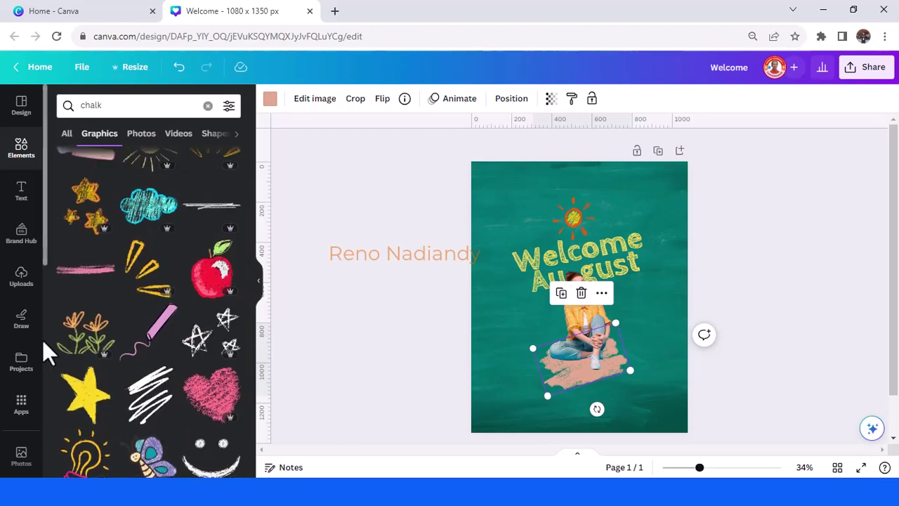
left_click(78, 341)
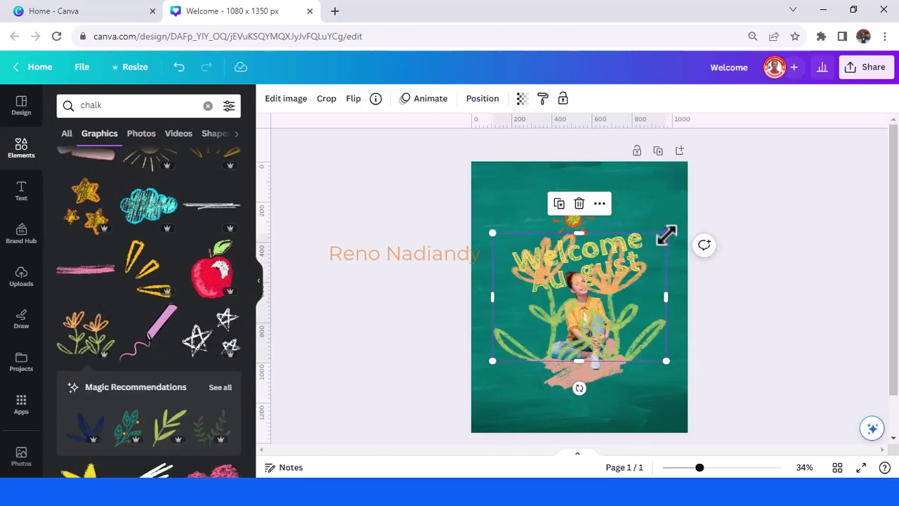
left_click_drag(667, 233, 532, 335)
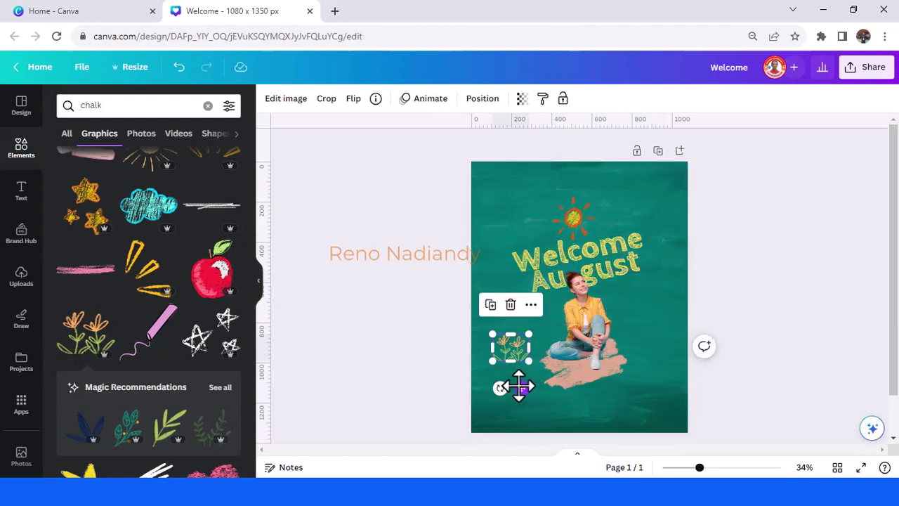
mouse_move(519, 386)
left_mouse_down()
mouse_move(541, 383)
mouse_move(532, 391)
left_mouse_up()
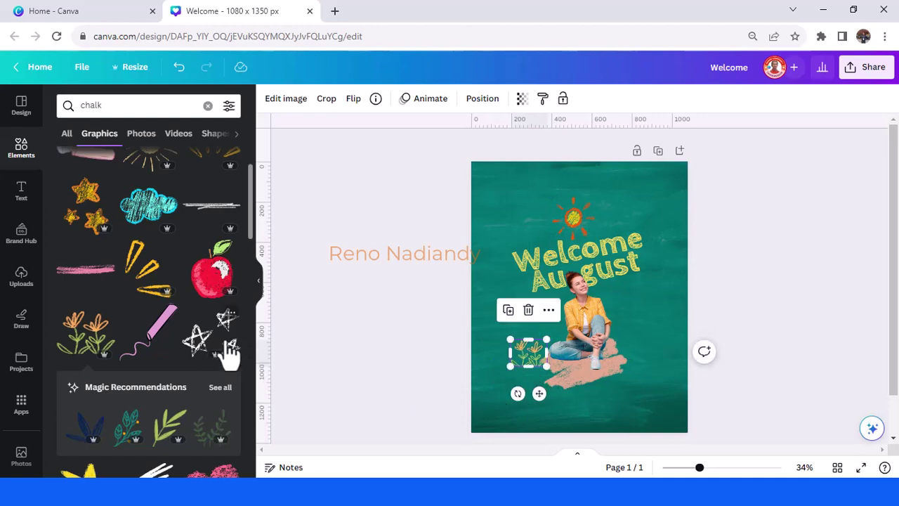
Step: Add the yellow chalk flower with the orange center, shrink it and place it behind the woman's back beside her shoulder
scroll(179, 338, "down", 2)
scroll(180, 338, "down", 2)
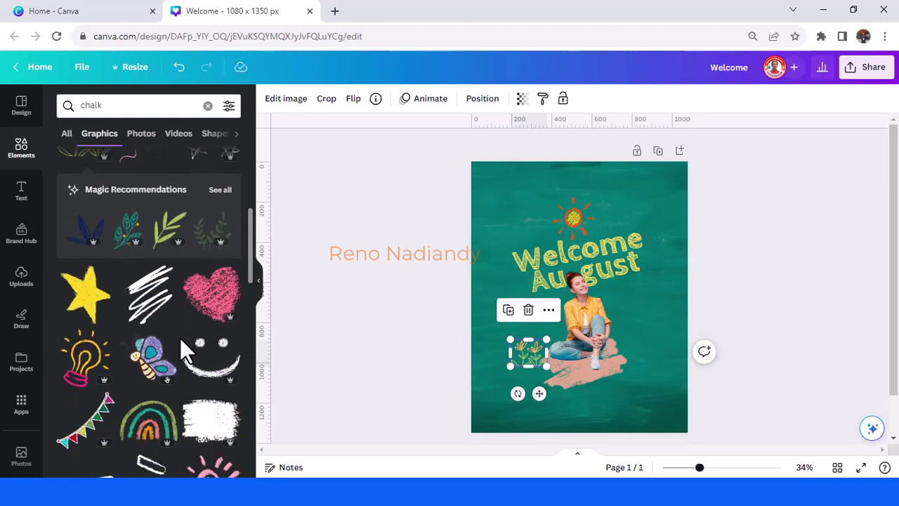
scroll(181, 339, "down", 5)
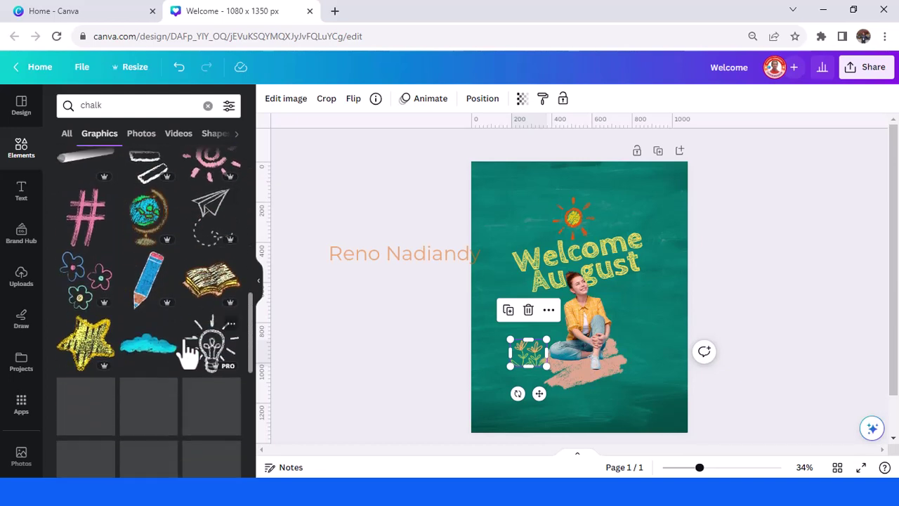
scroll(190, 351, "down", 3)
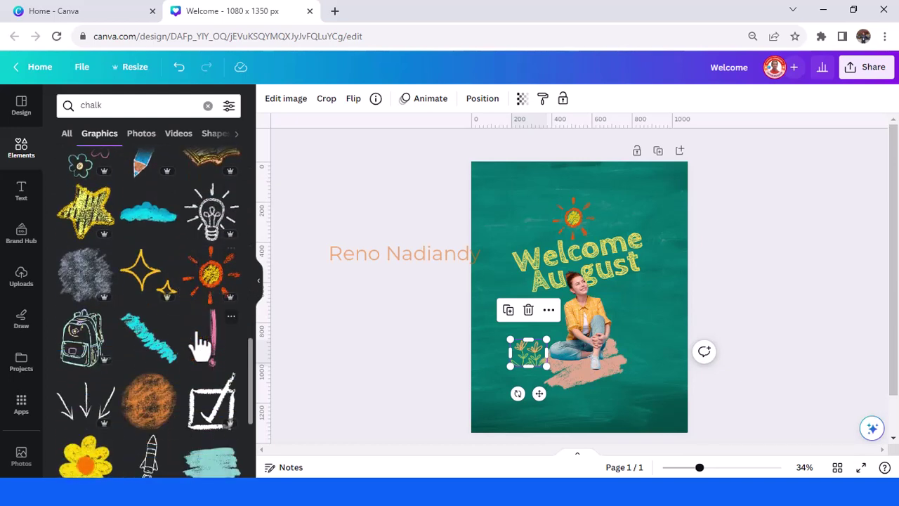
scroll(200, 344, "down", 1)
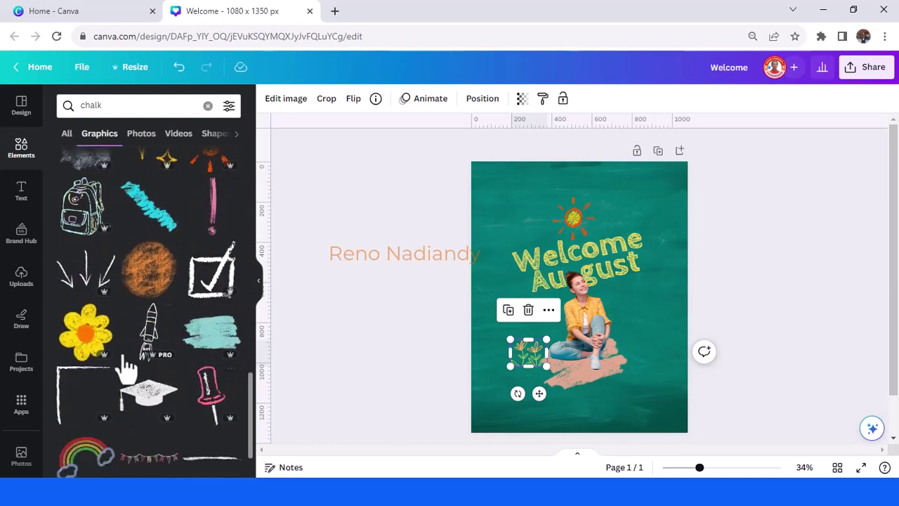
left_click(85, 332)
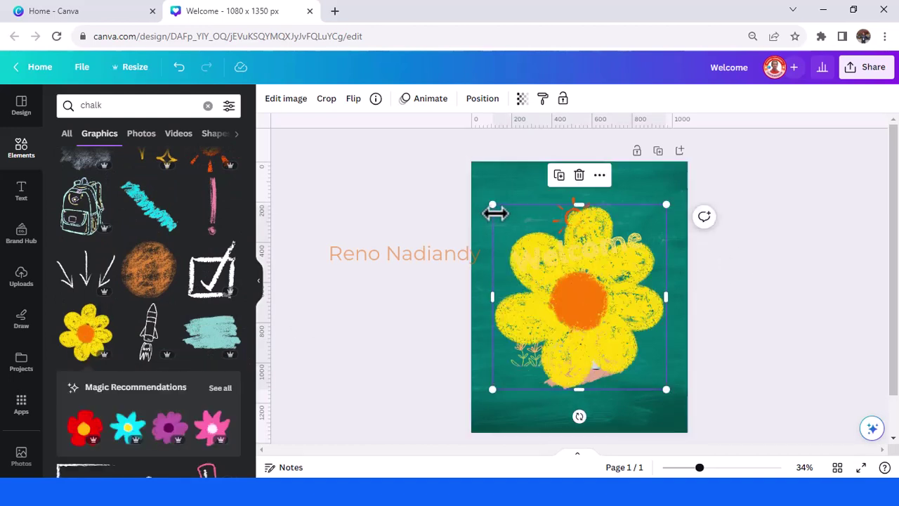
left_click_drag(491, 204, 627, 345)
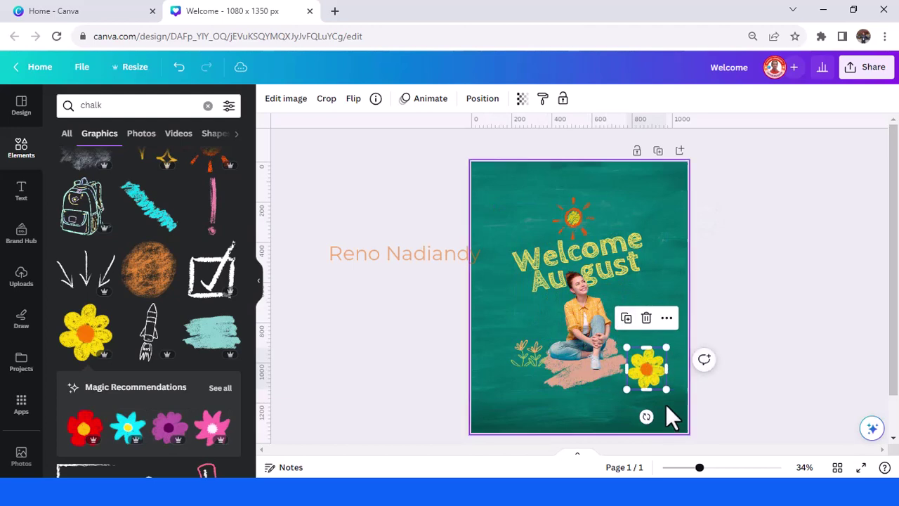
left_click_drag(650, 382, 626, 318)
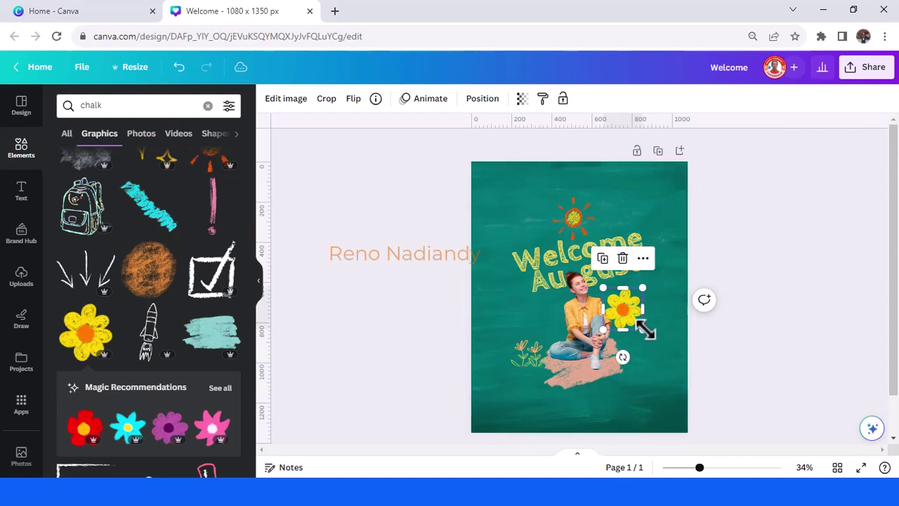
mouse_move(633, 298)
left_mouse_down()
mouse_move(622, 301)
mouse_move(638, 291)
left_mouse_up()
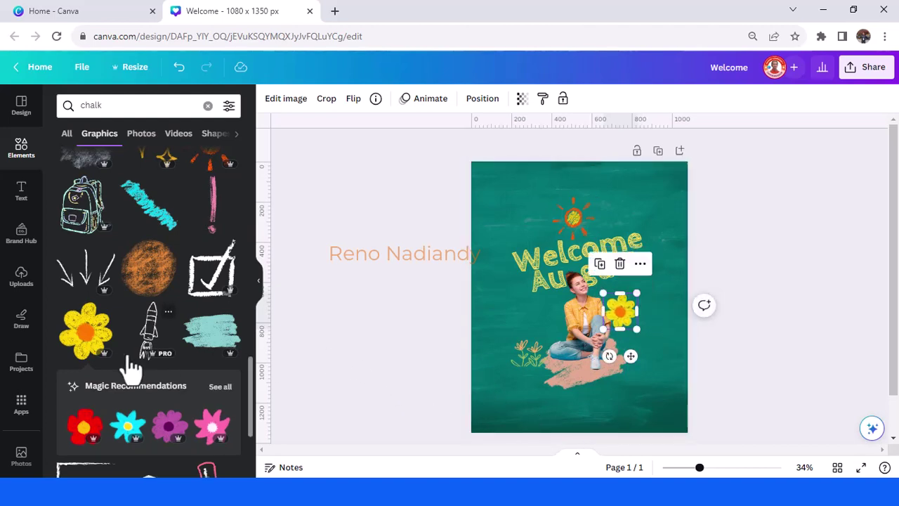
Step: Search graphics for "chalk butterfly", add the cyan and pink butterfly, and shrink it to sit just above the small orange flowers
scroll(126, 367, "down", 2)
scroll(158, 387, "down", 1)
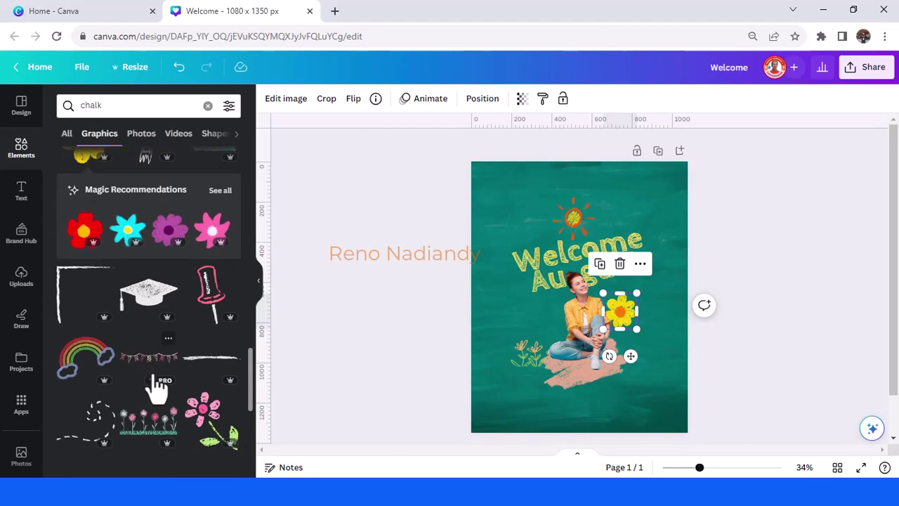
scroll(157, 387, "down", 2)
scroll(158, 388, "down", 4)
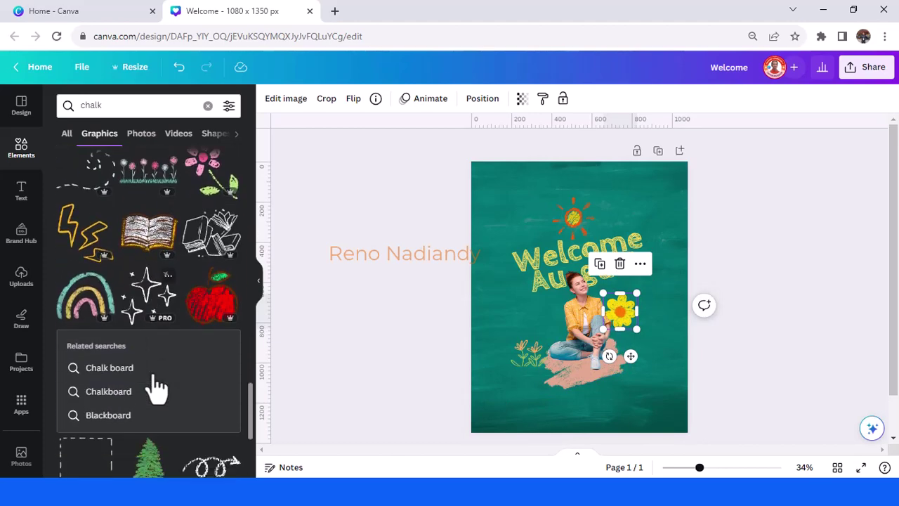
scroll(158, 379, "down", 1)
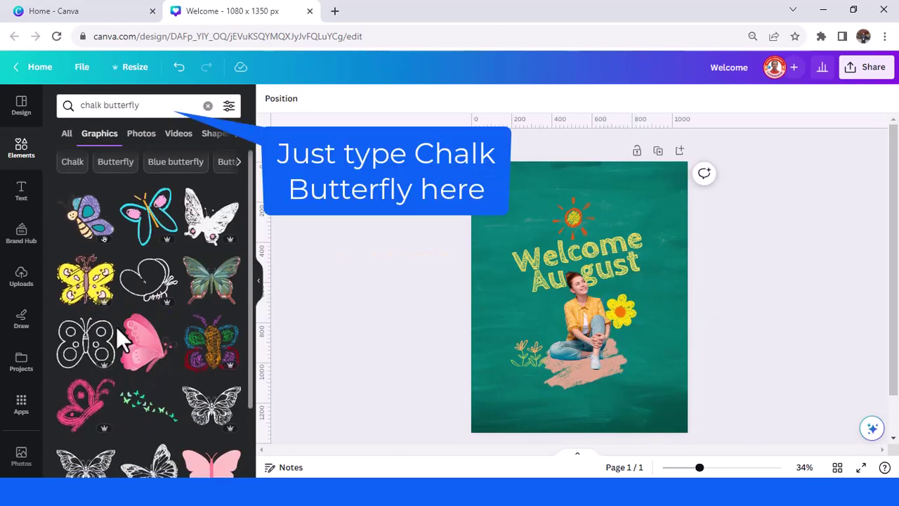
scroll(173, 325, "down", 2)
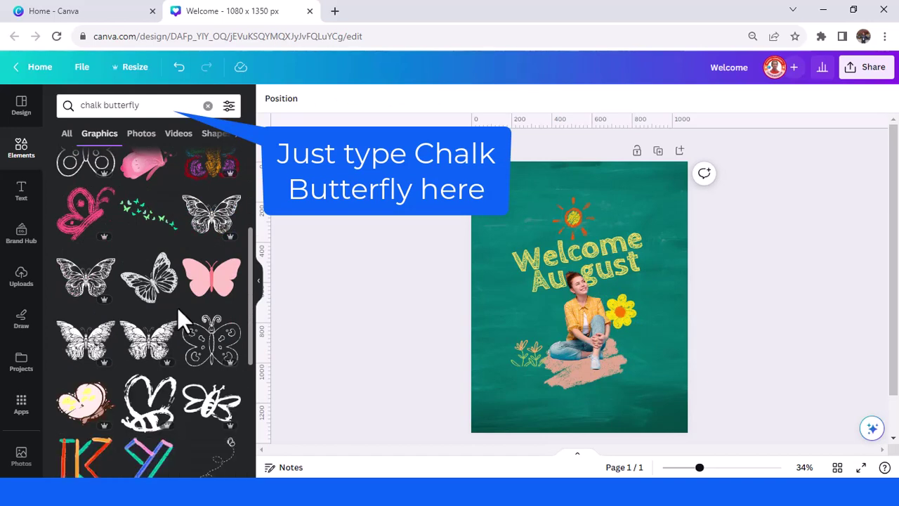
scroll(179, 316, "down", 3)
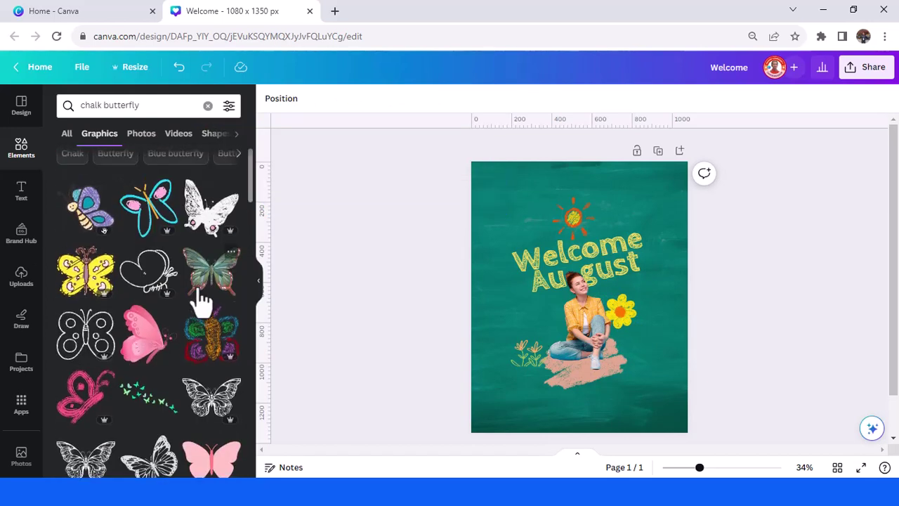
scroll(201, 300, "up", 1)
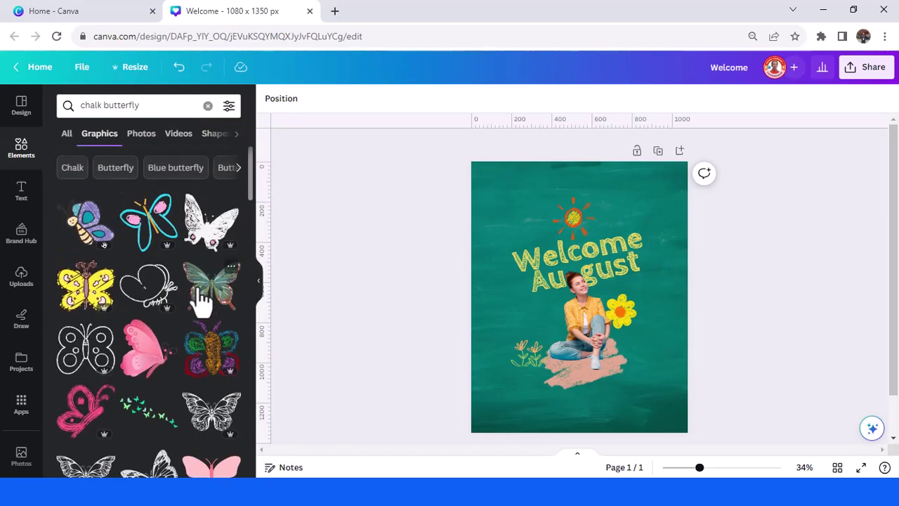
left_click(160, 243)
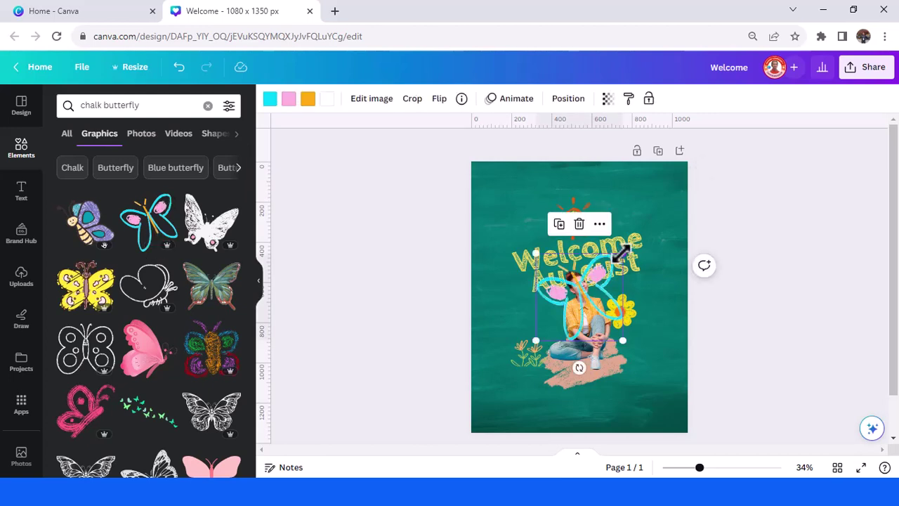
left_click_drag(636, 240, 534, 327)
left_click(769, 374)
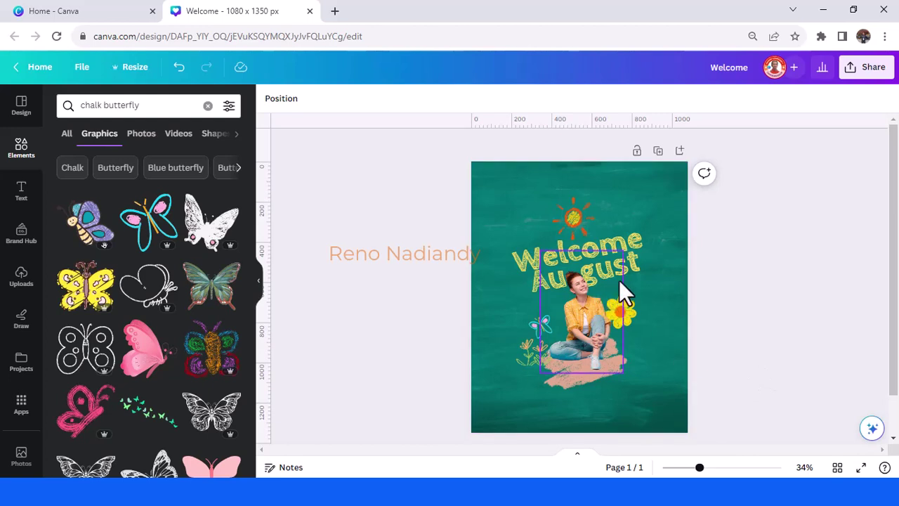
Step: Enlarge the "Welcome" text to font size 137 and shift it slightly to recenter it on the page
left_click(631, 253)
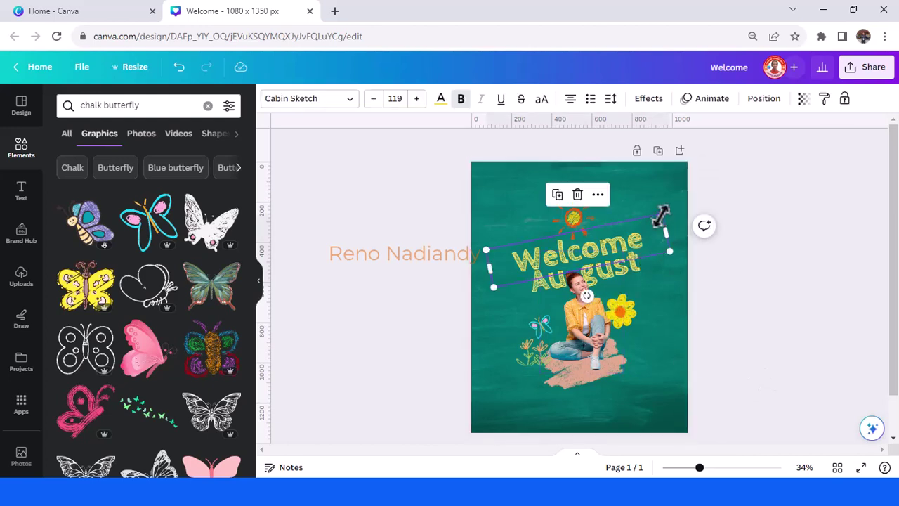
left_click_drag(664, 217, 681, 204)
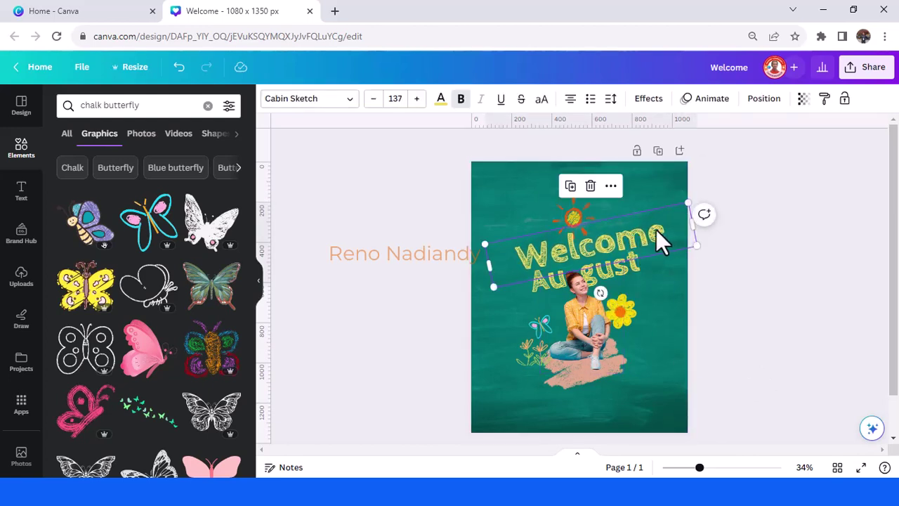
left_click_drag(658, 237, 648, 232)
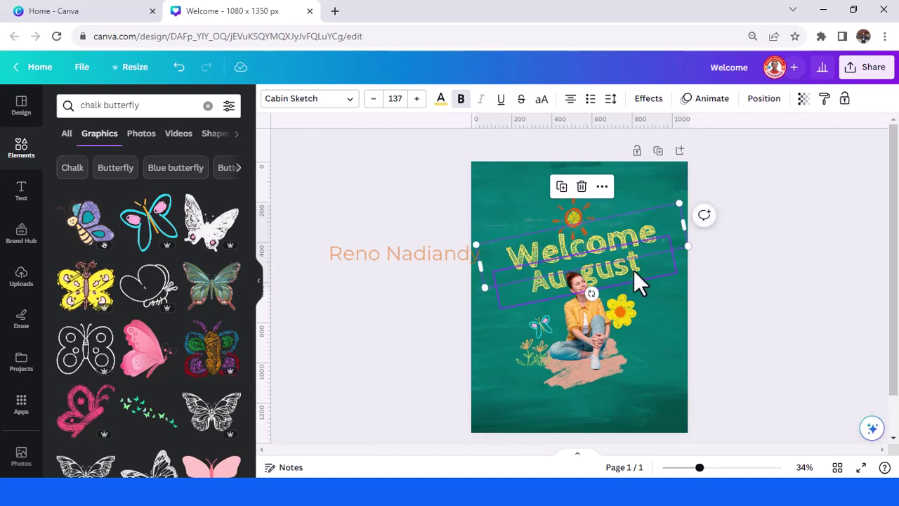
Step: Enlarge the "August" text to font size 139 and reposition it centered beneath "Welcome"
key("ctrl+z")
left_click_drag(692, 272, 705, 281)
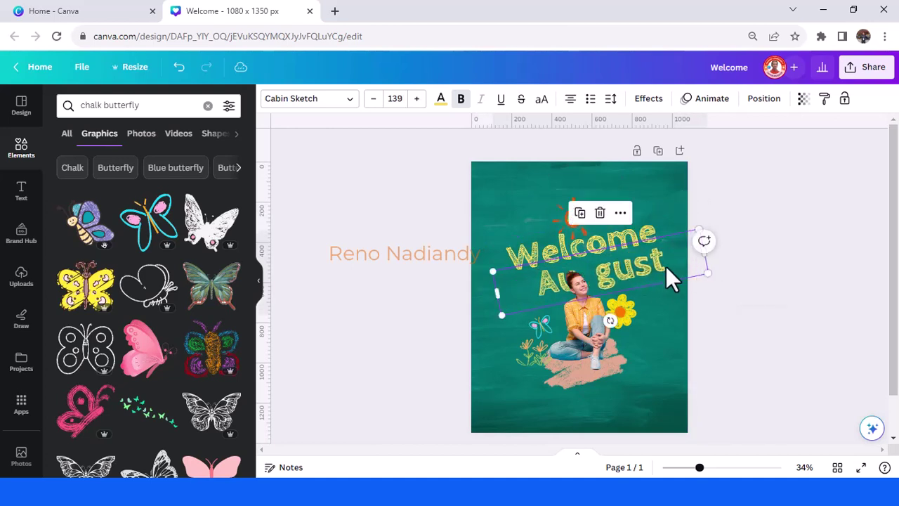
left_click_drag(652, 263, 653, 264)
left_click(771, 291)
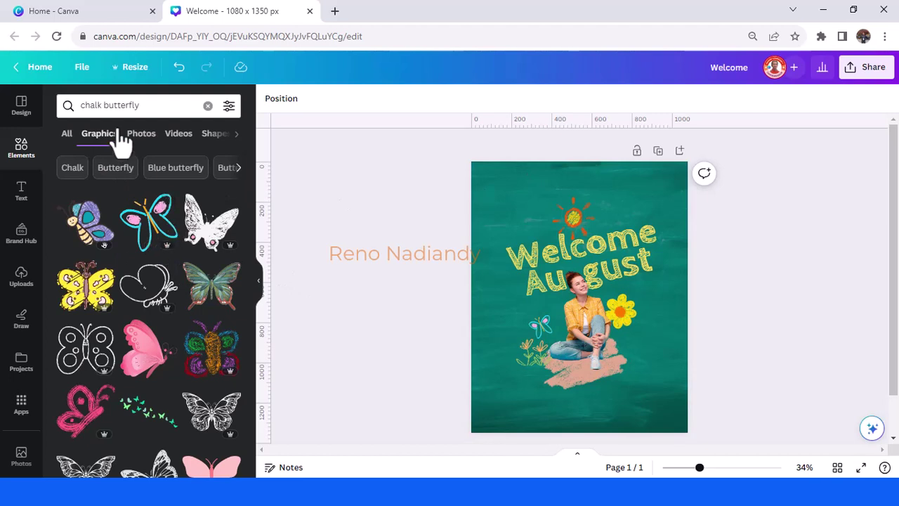
Step: Add the thin and thick white chalk corners from the recently used elements, placing them in the page's upper-left and lower-right corners respectively
left_click(208, 105)
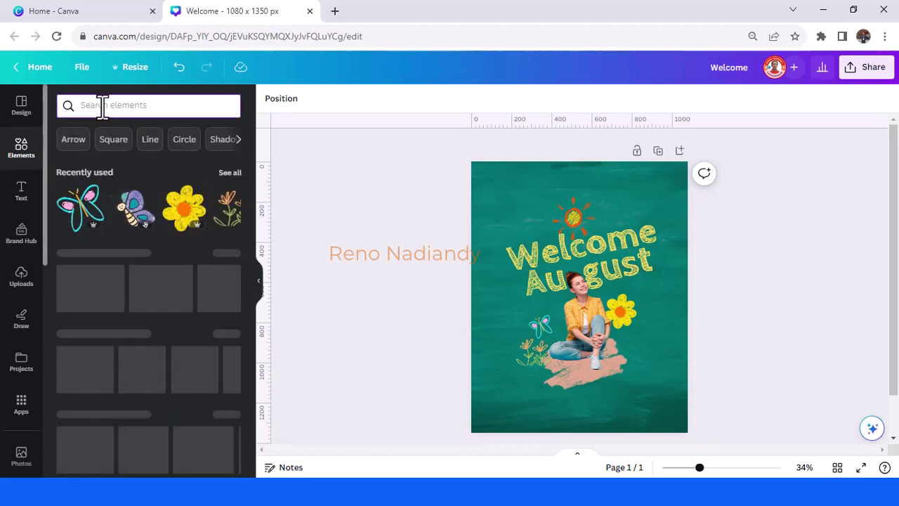
left_click(230, 173)
scroll(215, 261, "down", 1)
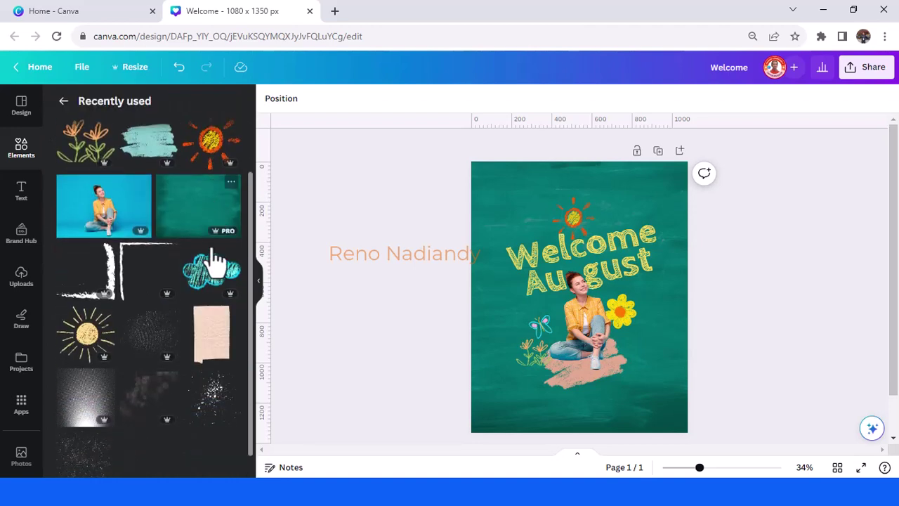
left_click(132, 260)
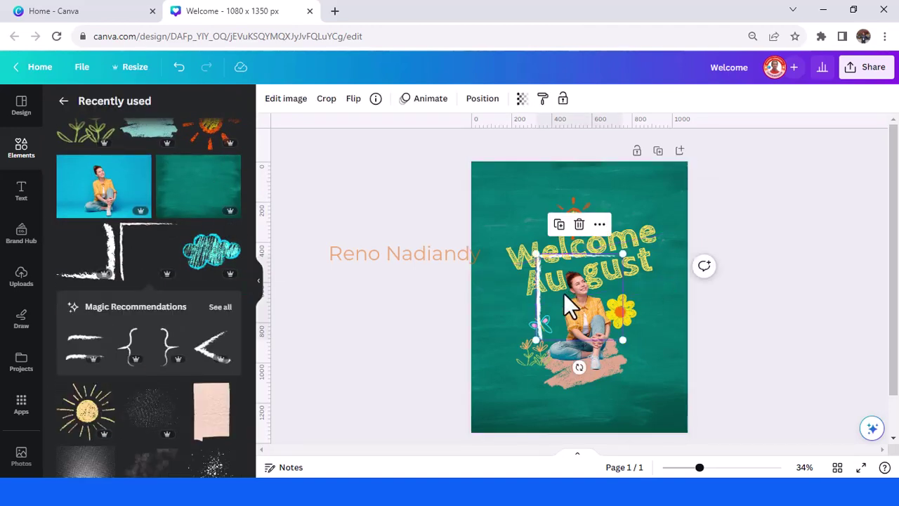
left_click_drag(563, 293, 511, 211)
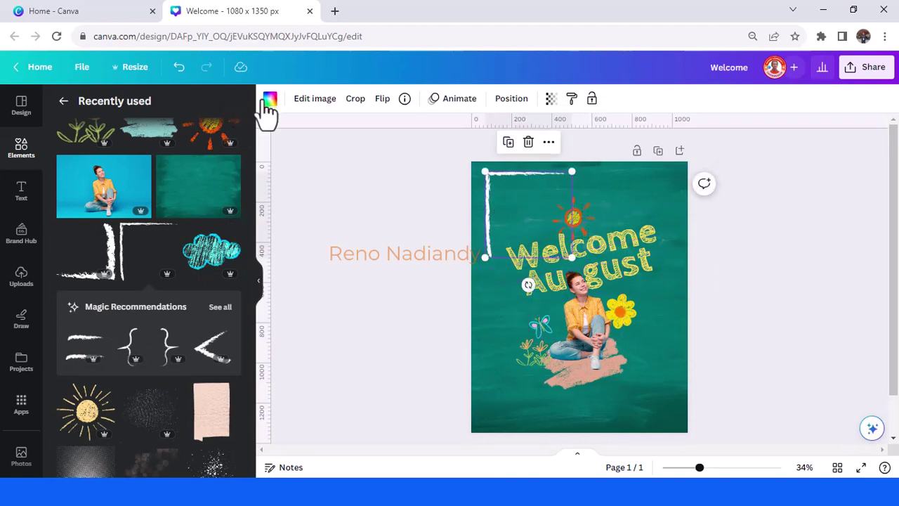
left_click(98, 261)
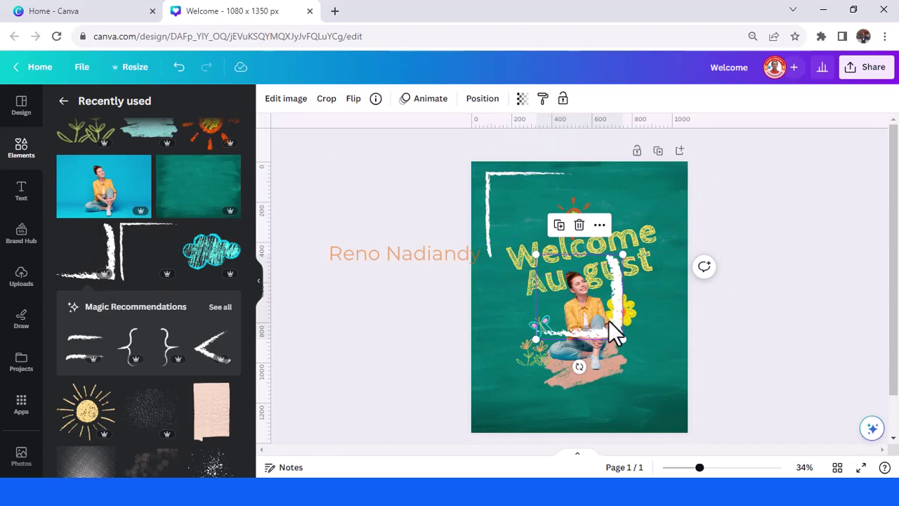
left_click_drag(609, 321, 666, 406)
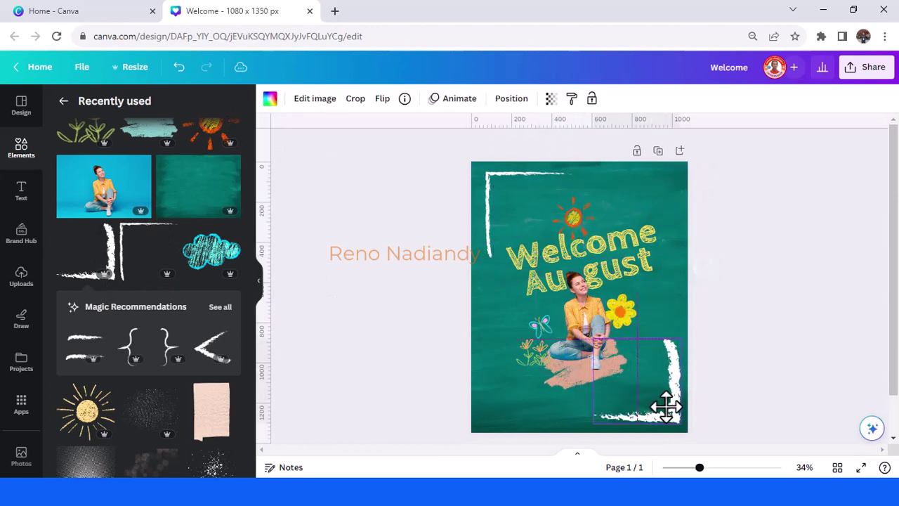
Step: Recolor both chalk corner graphics with the light yellow from the document colors
left_click(487, 188)
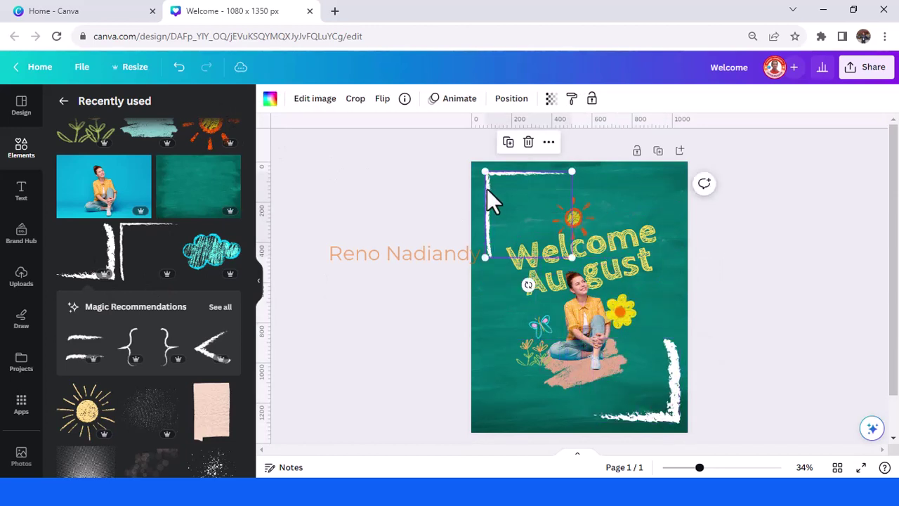
left_click(270, 100)
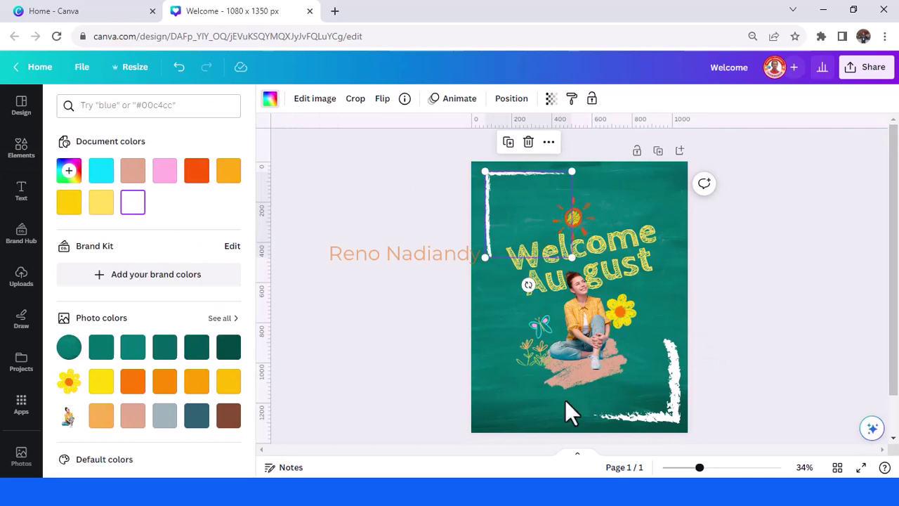
left_click(101, 211)
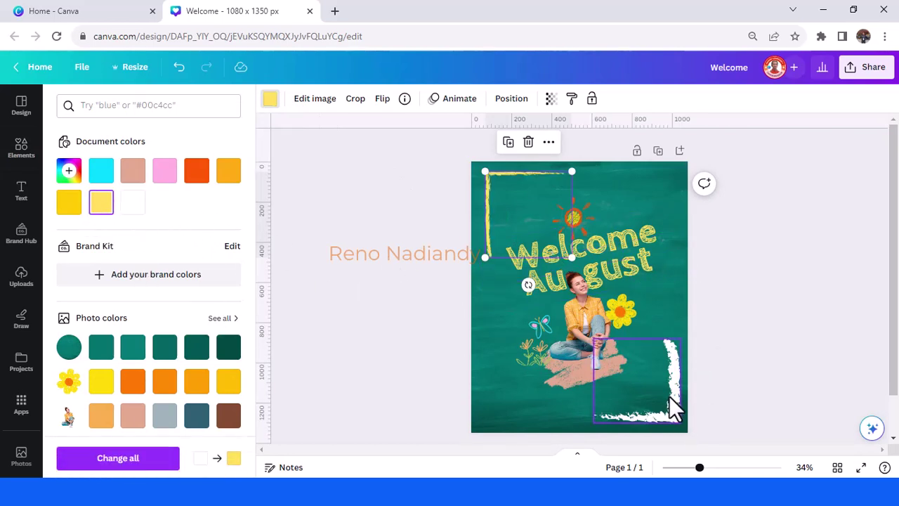
left_click(668, 407)
left_click(101, 211)
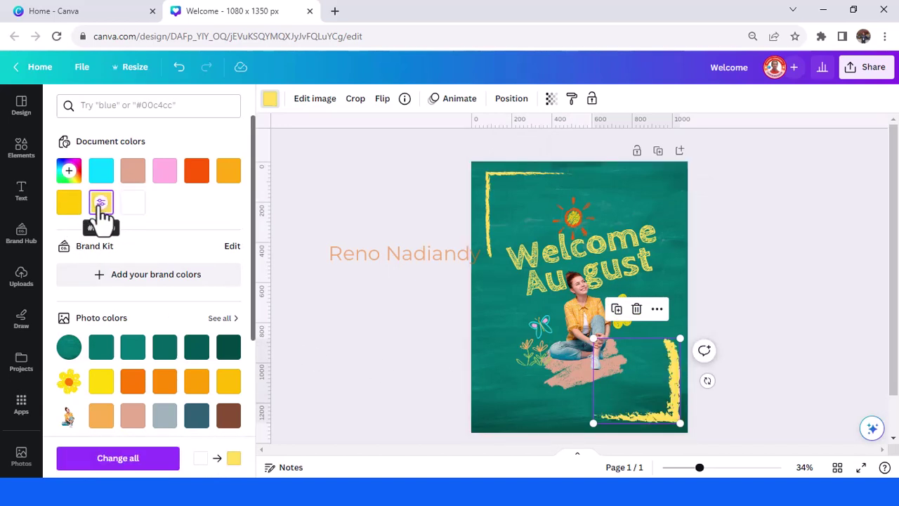
left_click(745, 244)
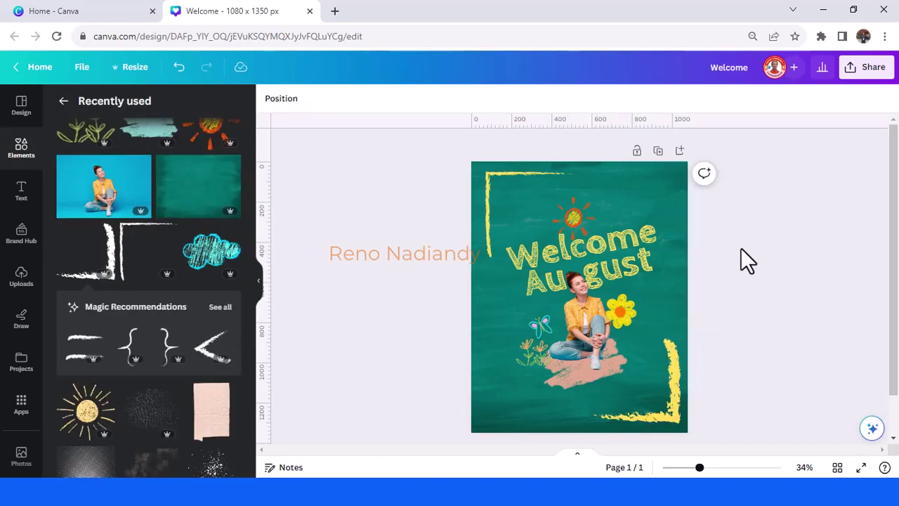